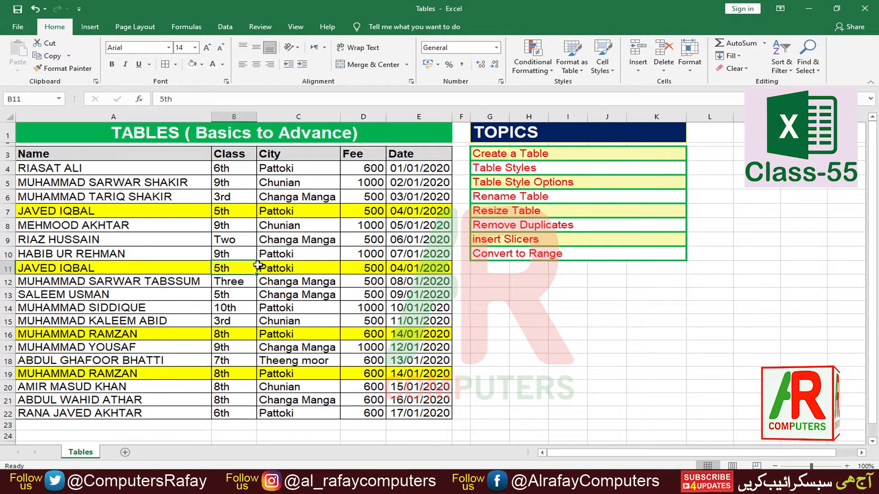
{"action": "left_click_drag", "start_coordinate": [23, 158], "coordinate": [428, 415]}
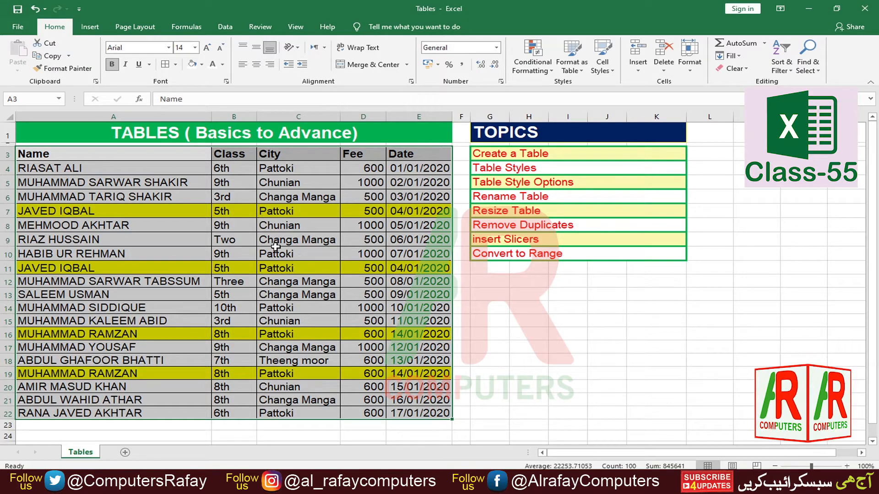
{"action": "left_click", "coordinate": [279, 268]}
{"action": "left_click", "coordinate": [156, 282]}
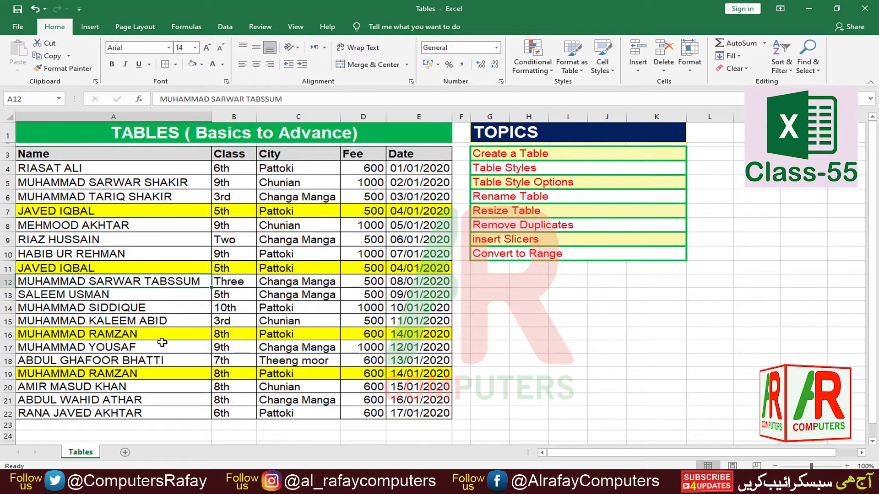
{"action": "left_click", "coordinate": [169, 250]}
{"action": "left_click", "coordinate": [310, 337]}
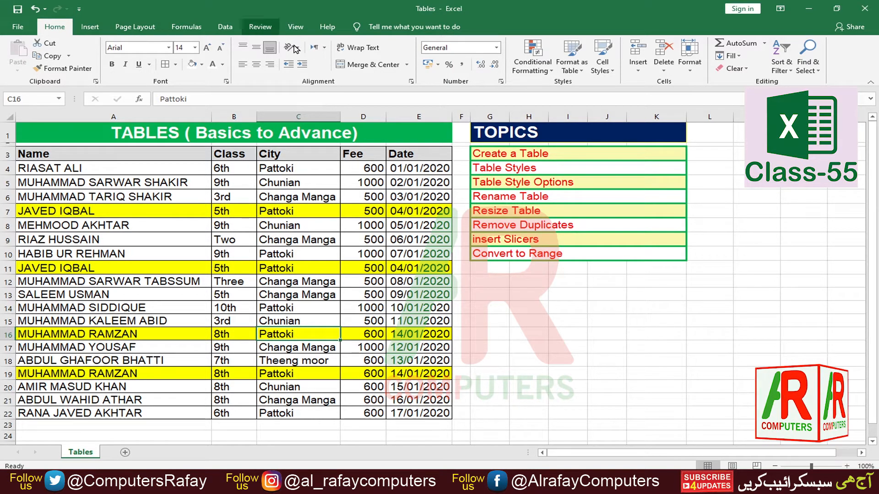
{"action": "left_click", "coordinate": [248, 300]}
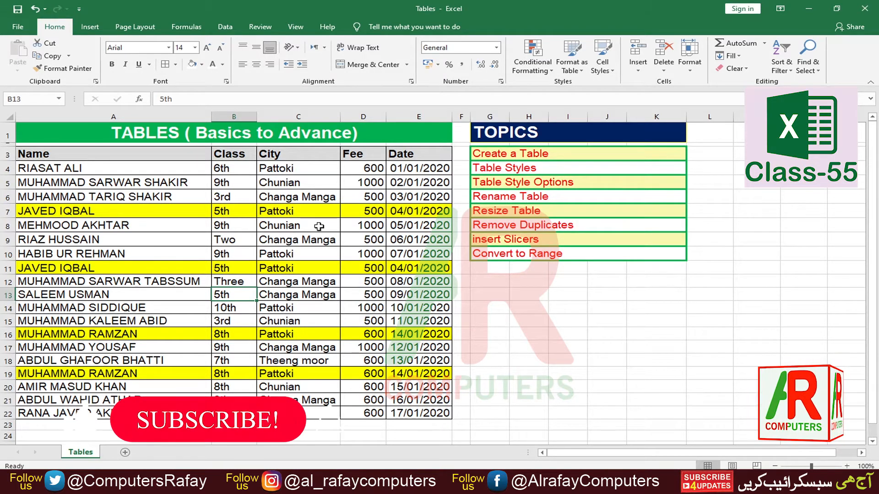
{"action": "left_click", "coordinate": [195, 240]}
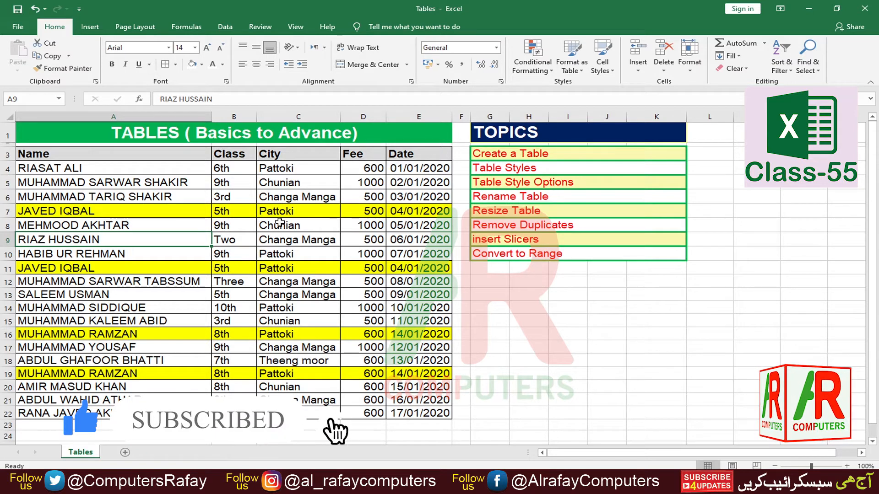
Format the data range A3:E22 as a table with headers in a blue Dark table style, and undo it
{"action": "left_click", "coordinate": [294, 282]}
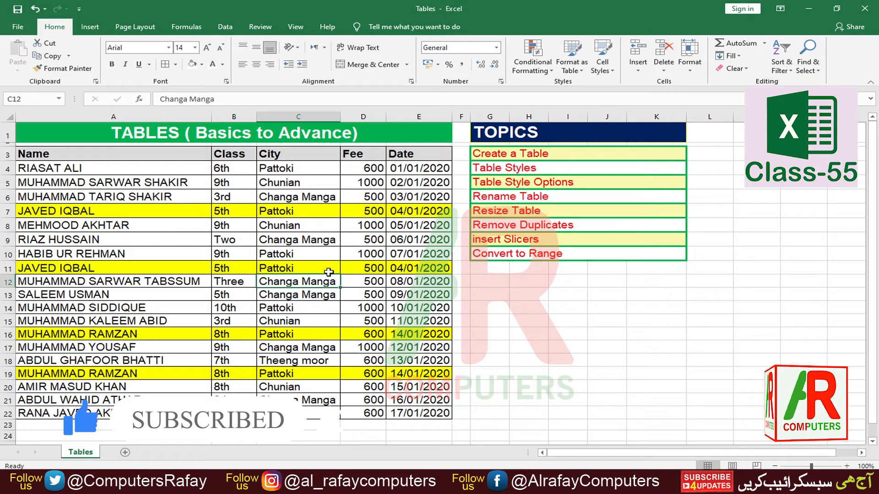
{"action": "left_click", "coordinate": [583, 73]}
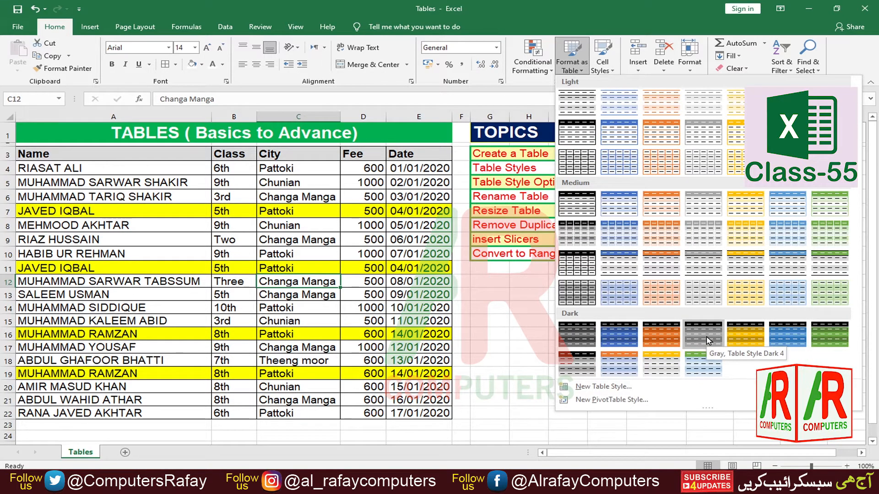
{"action": "left_click", "coordinate": [785, 337]}
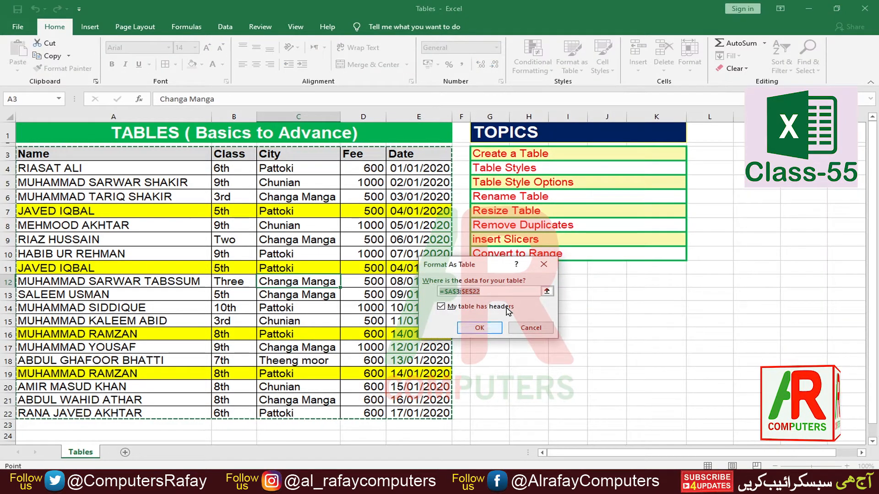
{"action": "left_click_drag", "start_coordinate": [476, 266], "coordinate": [539, 260]}
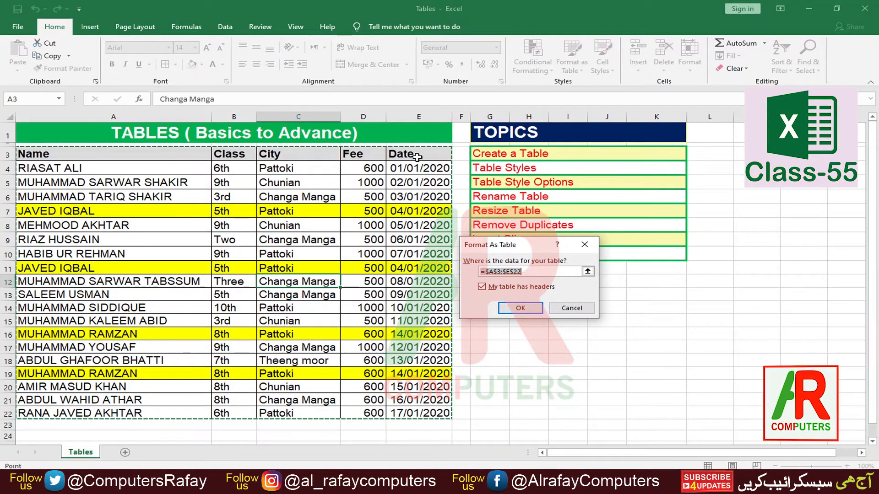
{"action": "left_click", "coordinate": [515, 307]}
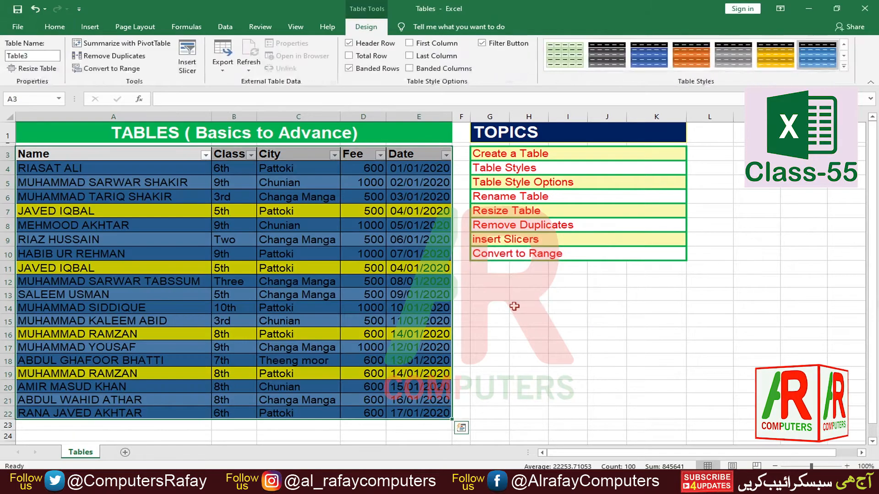
{"action": "left_click", "coordinate": [297, 307]}
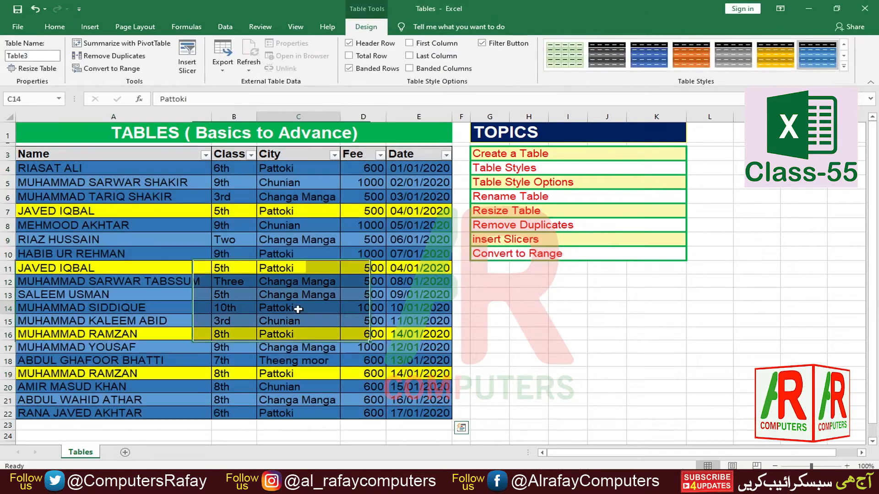
{"action": "left_click", "coordinate": [235, 321]}
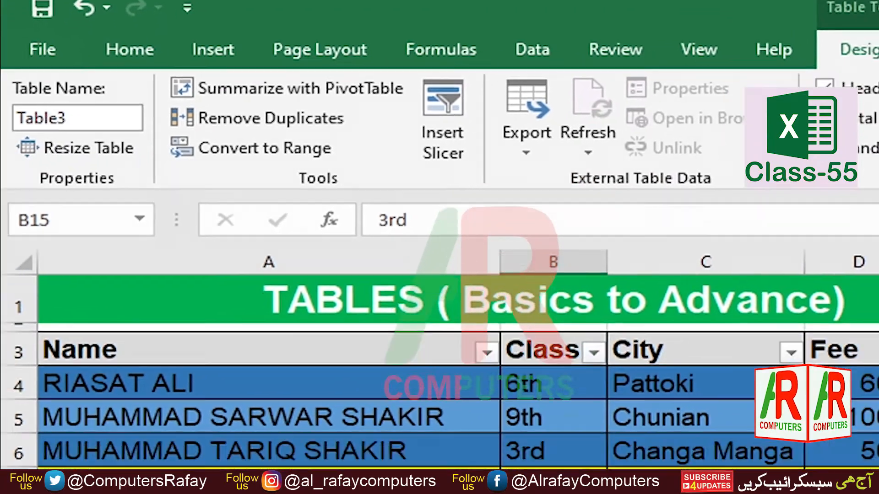
{"action": "left_click", "coordinate": [295, 305]}
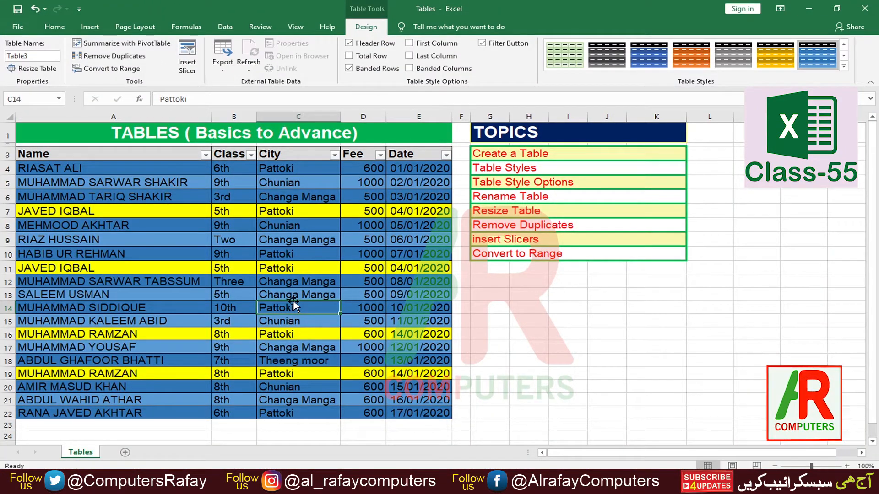
{"action": "key", "text": "ctrl+z"}
{"action": "key", "text": "ctrl+z"}
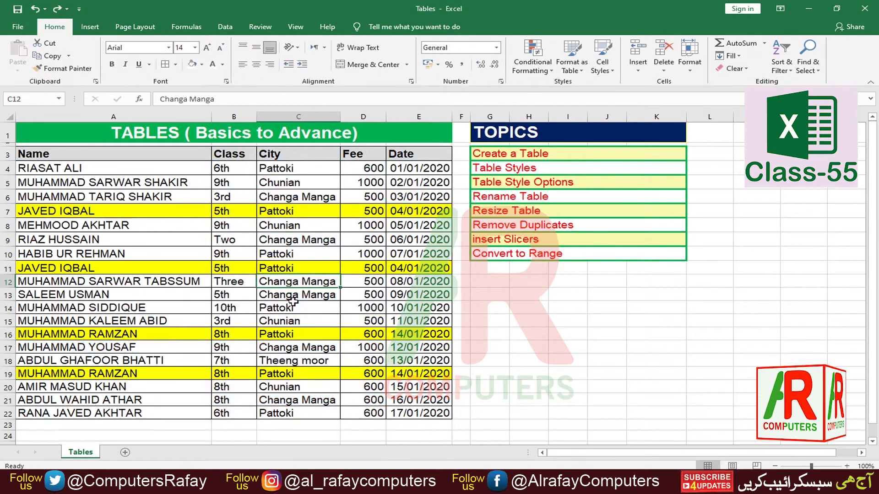
Create a default-style table with headers from the range A3:E22 twice, undoing it each time
{"action": "left_click", "coordinate": [297, 316]}
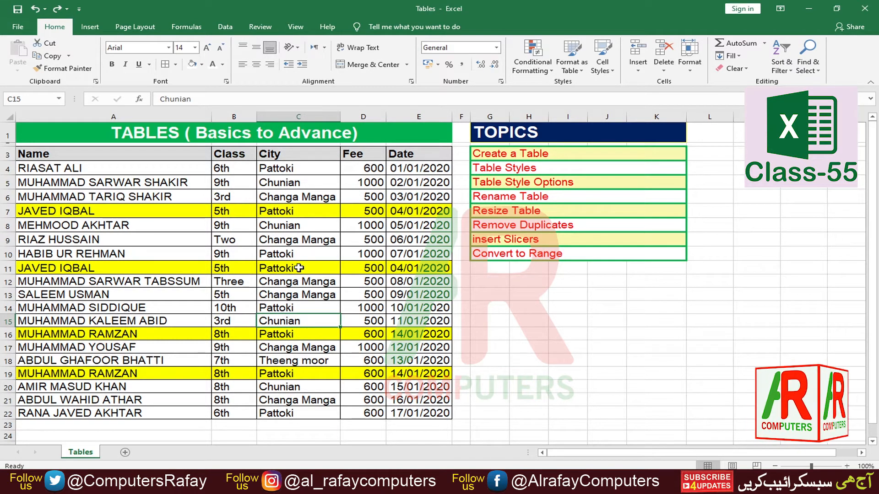
{"action": "key", "text": "ctrl+t"}
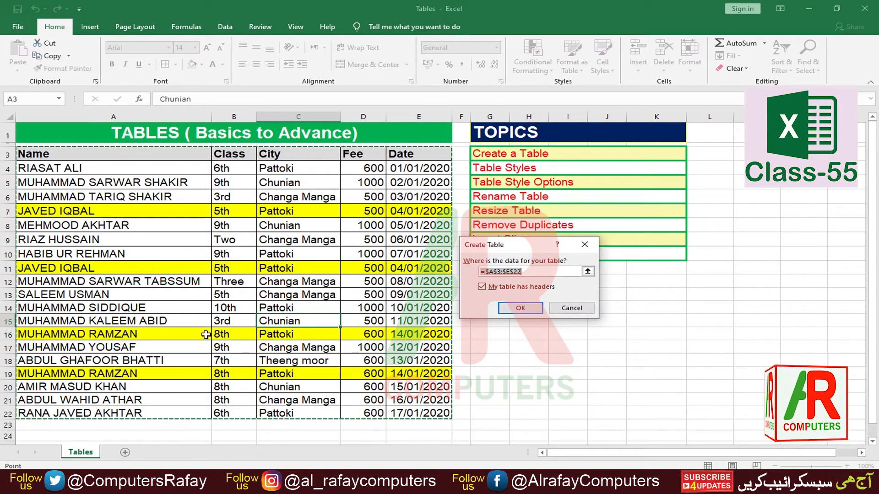
{"action": "left_click", "coordinate": [521, 307]}
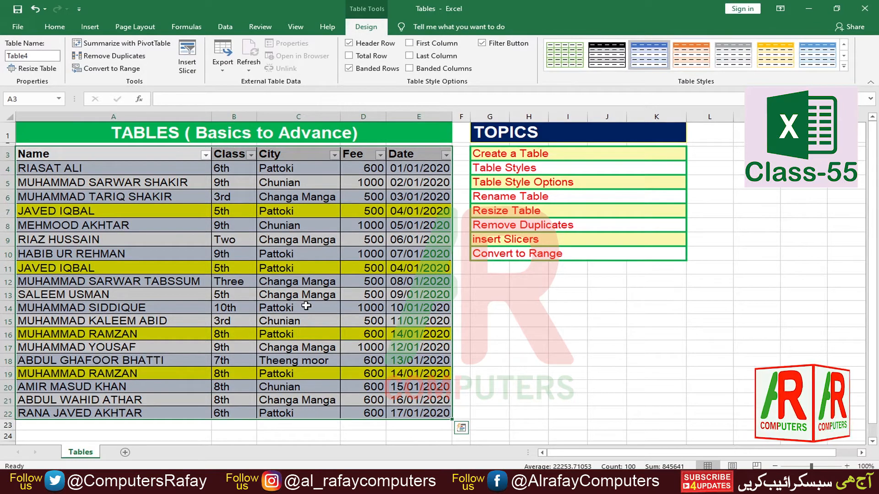
{"action": "key", "text": "ctrl+z"}
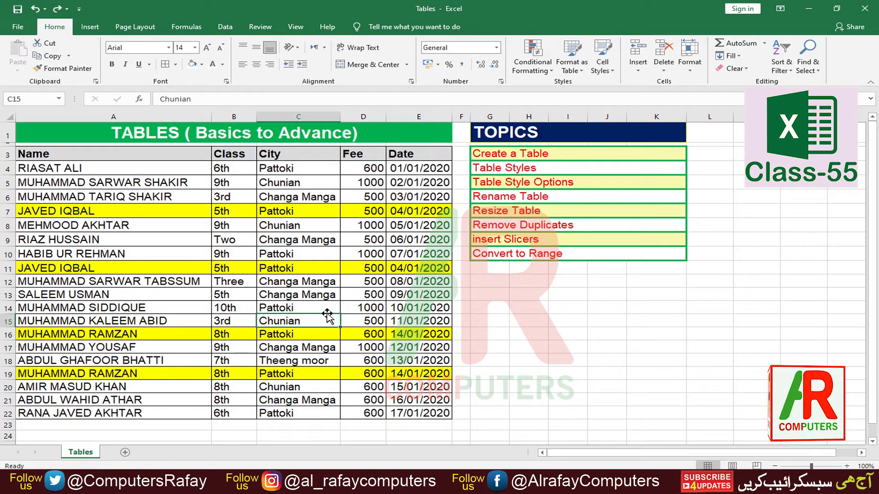
{"action": "key", "text": "ctrl+t"}
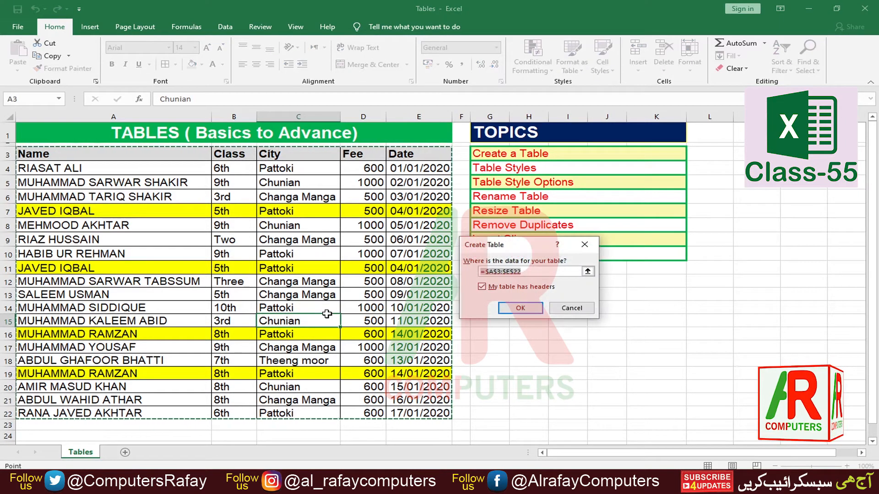
{"action": "left_click", "coordinate": [520, 308]}
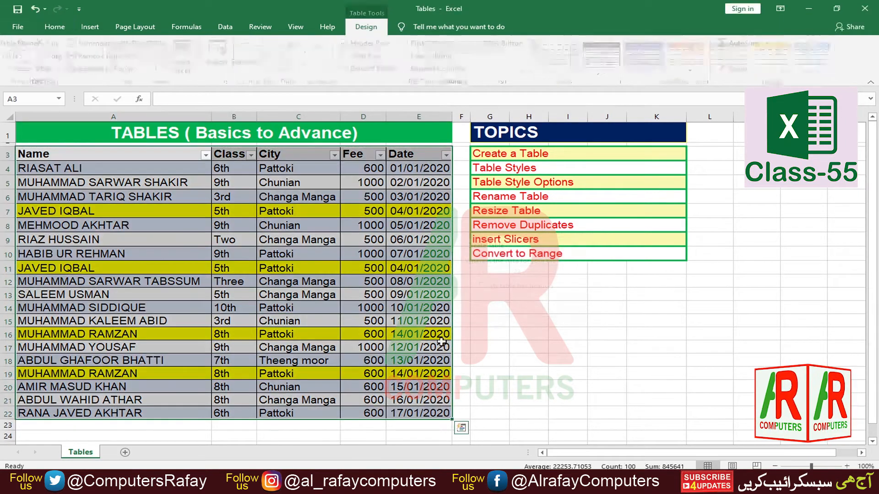
{"action": "left_click", "coordinate": [286, 317]}
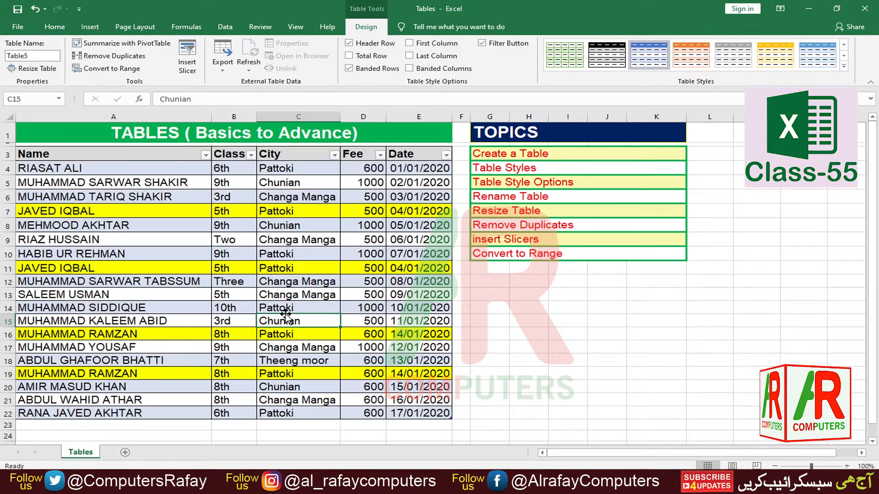
{"action": "key", "text": "ctrl+z"}
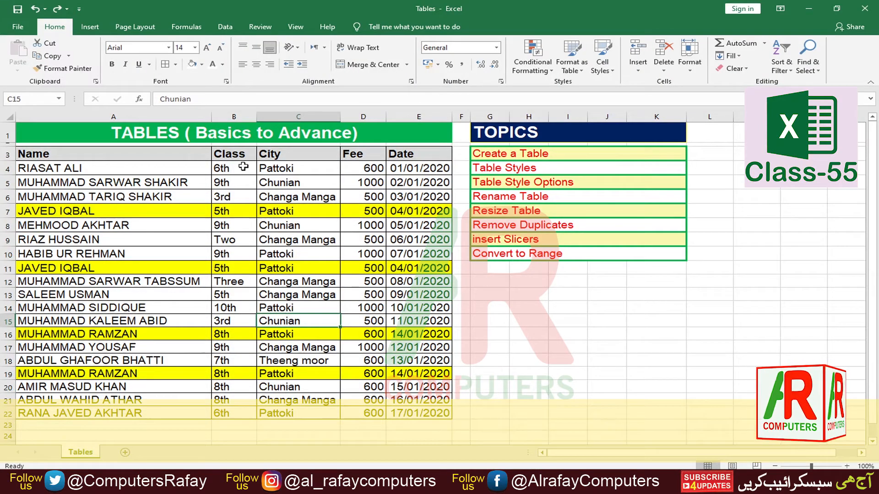
Insert a table over the range A3:E22 with its first row as headers
{"action": "left_click", "coordinate": [90, 28]}
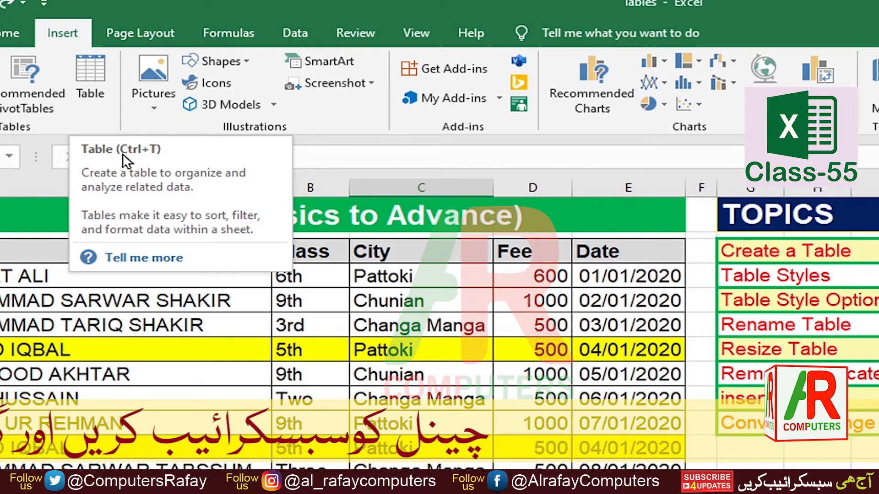
{"action": "left_click", "coordinate": [90, 73]}
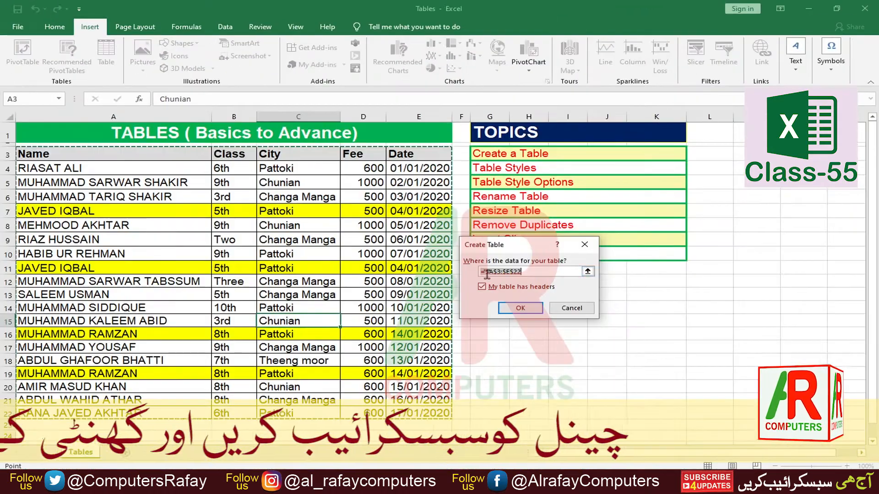
{"action": "left_click_drag", "start_coordinate": [519, 245], "coordinate": [497, 247]}
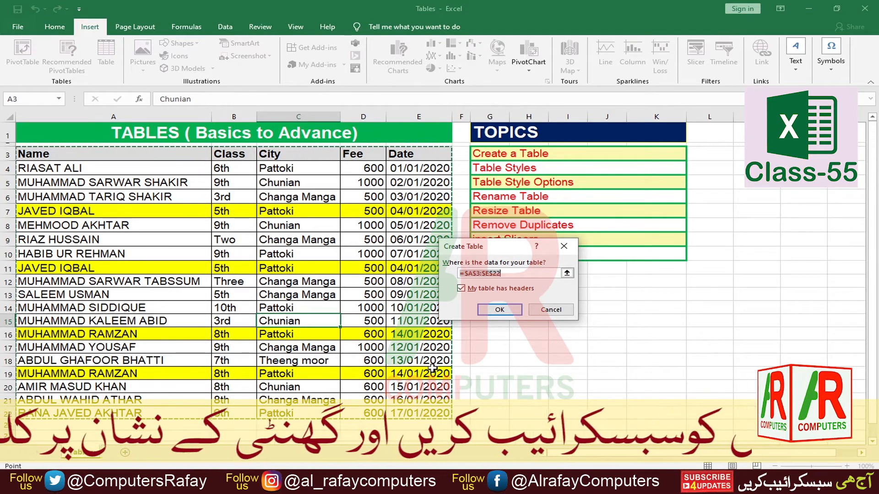
{"action": "left_click", "coordinate": [506, 310]}
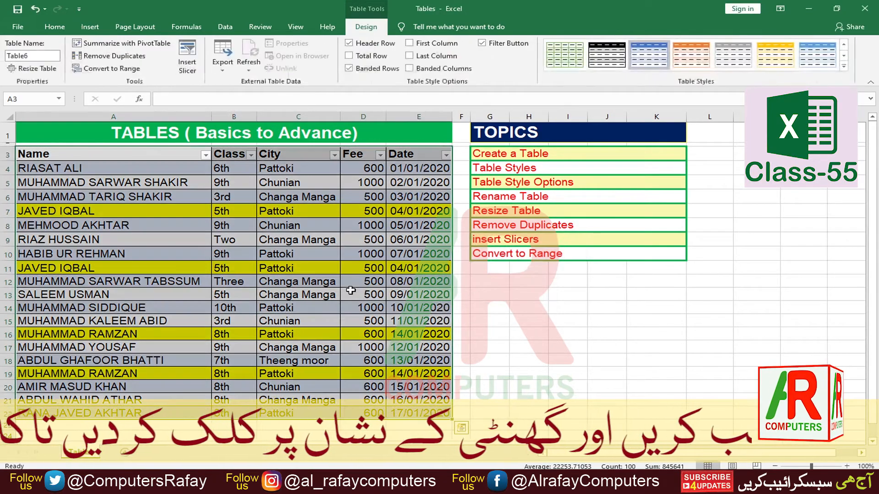
{"action": "left_click", "coordinate": [337, 284]}
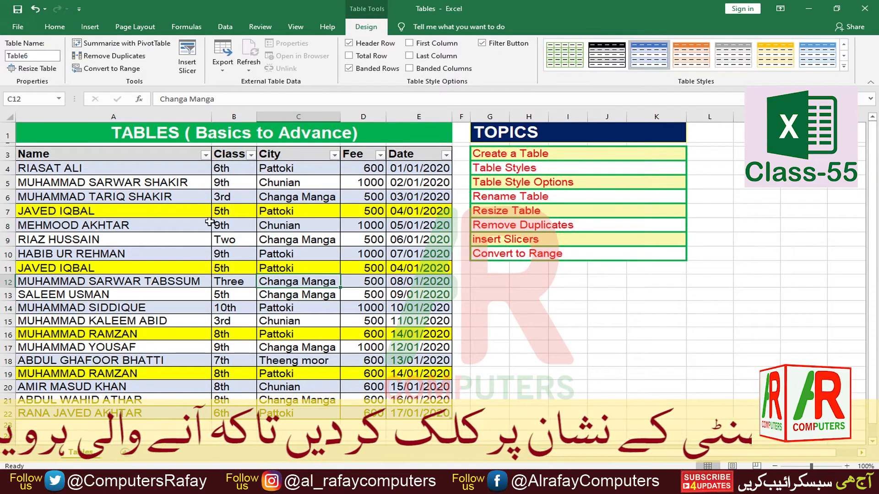
{"action": "left_click", "coordinate": [322, 254]}
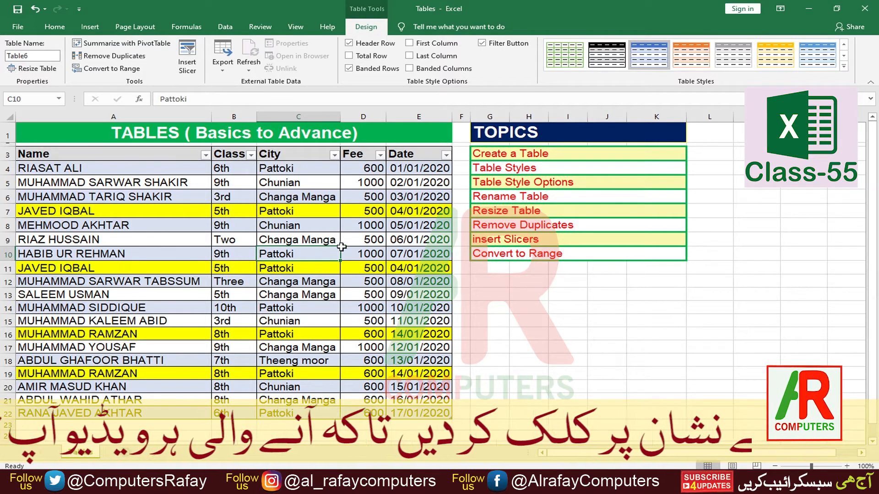
Examine the sort and filter options of the Date column and close them without applying any
{"action": "left_click", "coordinate": [446, 155]}
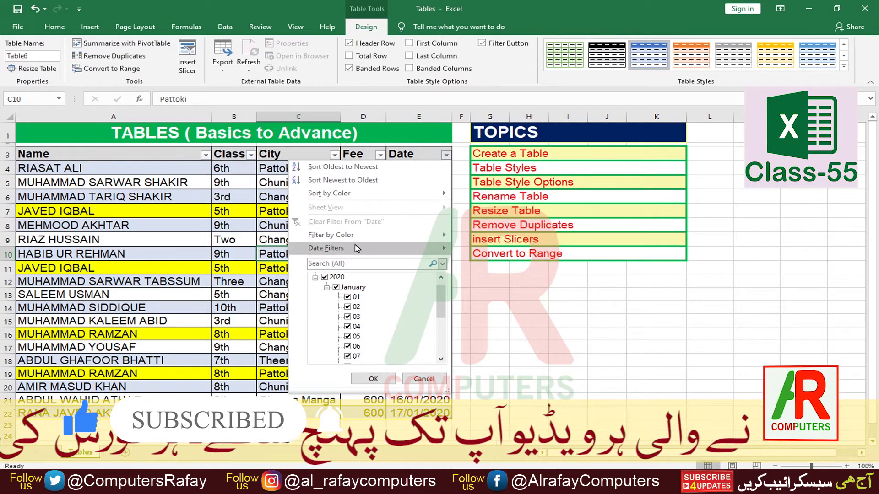
{"action": "mouse_move", "coordinate": [356, 248]}
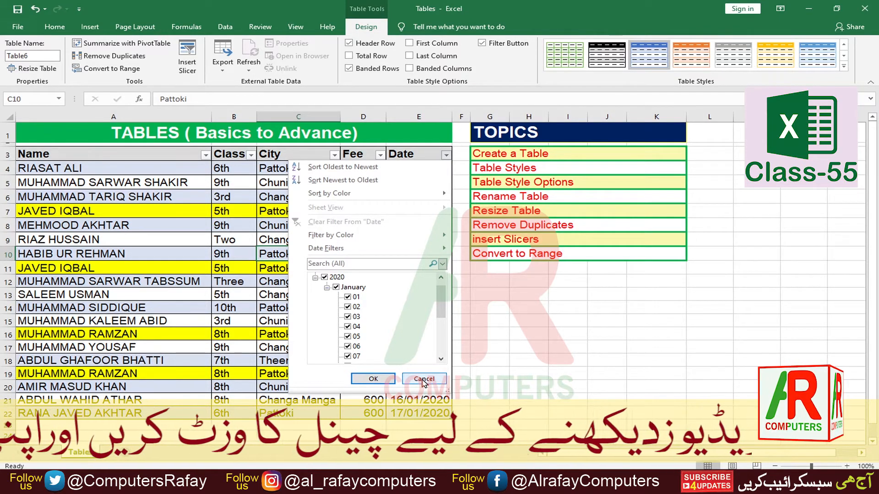
{"action": "left_click", "coordinate": [424, 380]}
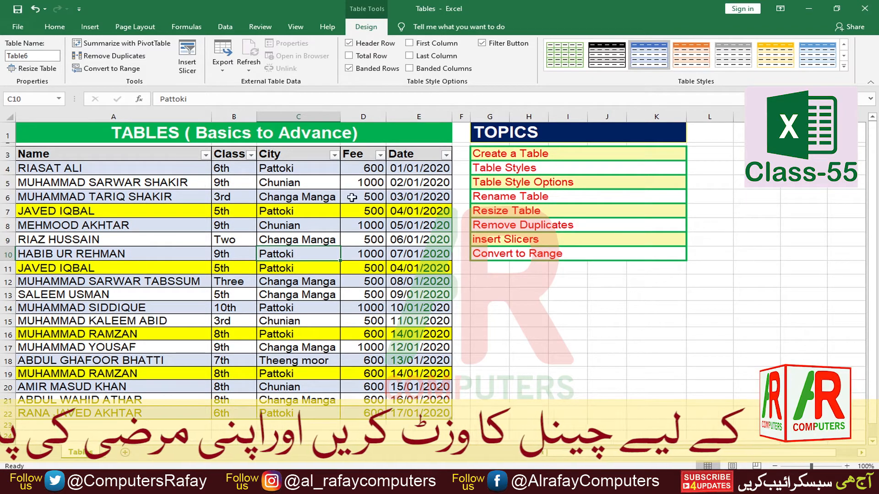
Hide the filter buttons in the table's header row and show them again
{"action": "left_click", "coordinate": [483, 43]}
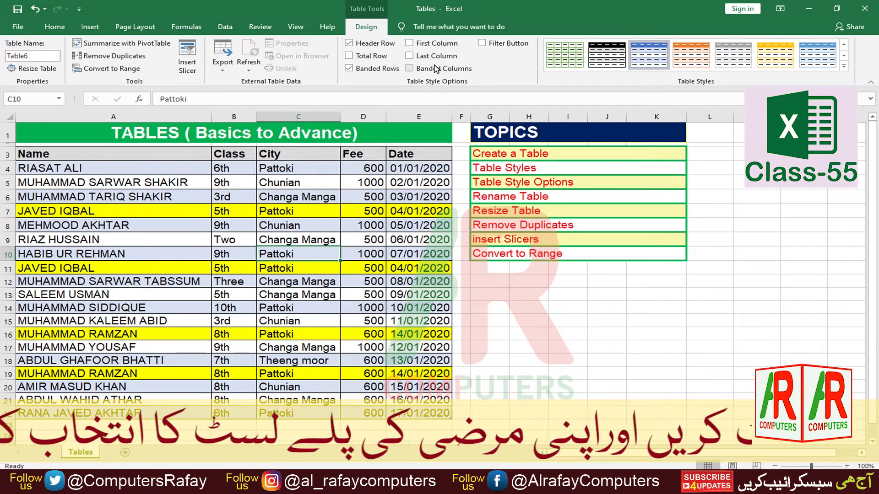
{"action": "left_click", "coordinate": [482, 43]}
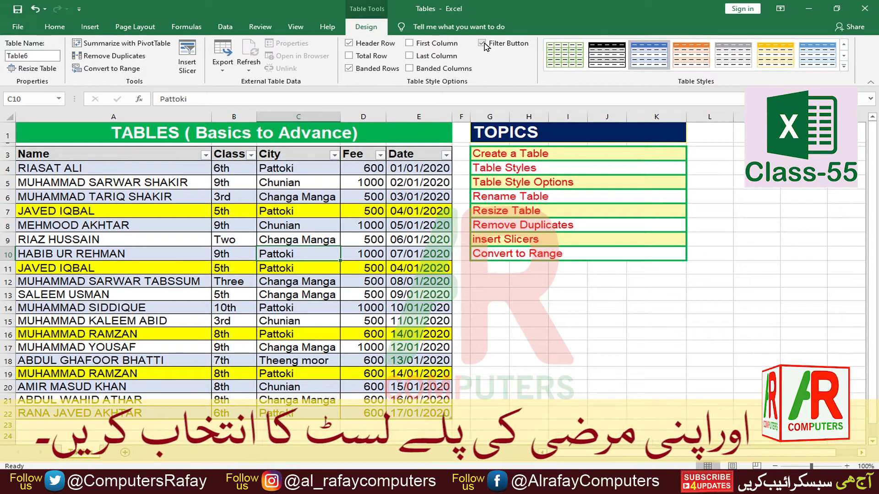
{"action": "left_click", "coordinate": [342, 226]}
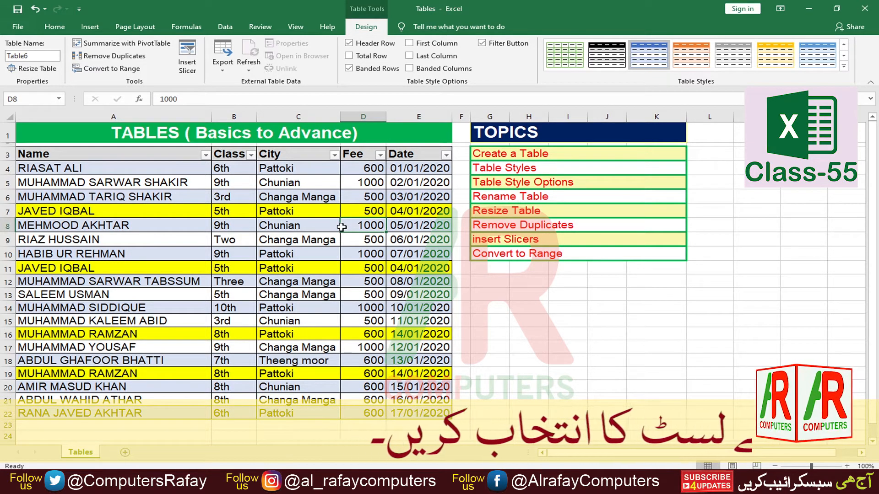
{"action": "scroll", "coordinate": [318, 316], "scroll_direction": "down", "scroll_amount": 1}
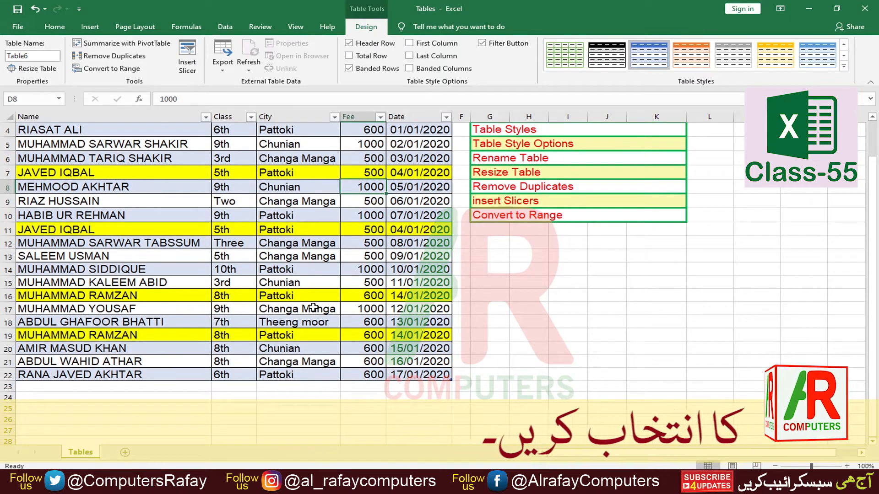
{"action": "left_click_drag", "start_coordinate": [21, 387], "coordinate": [442, 396]}
{"action": "left_click", "coordinate": [375, 408]}
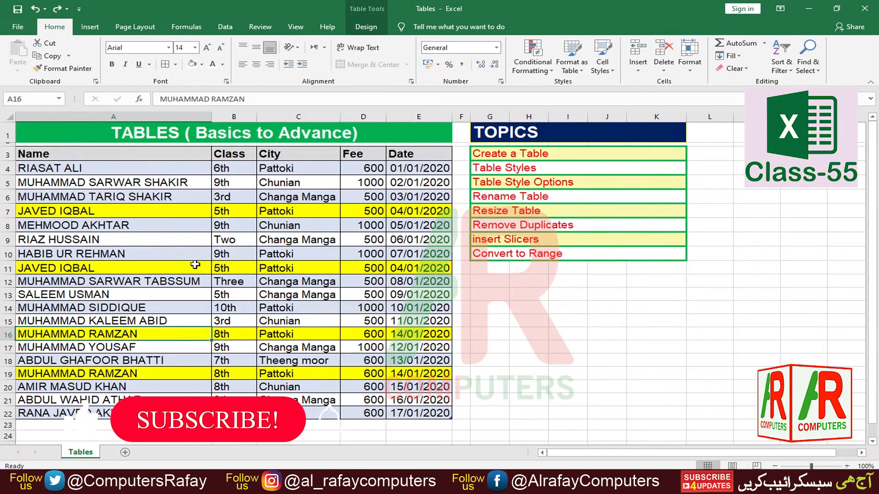
Extend the table downward by two empty rows so that it ends at row 24
{"action": "left_click", "coordinate": [190, 347]}
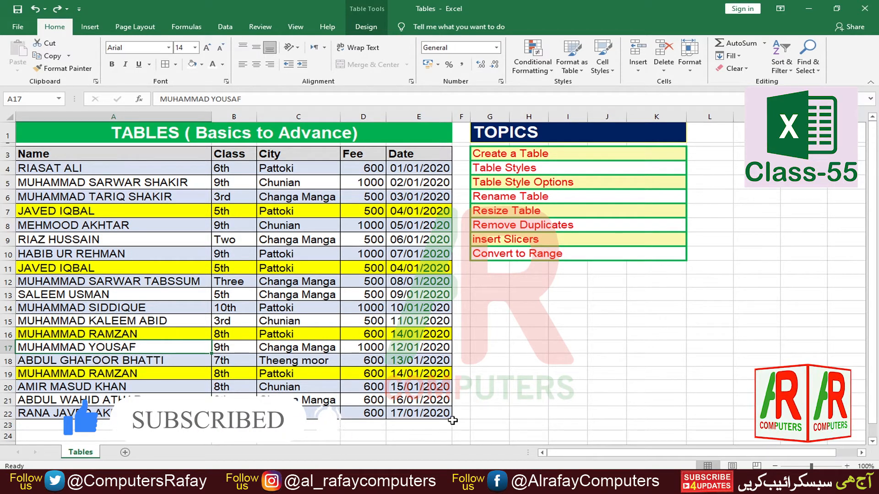
{"action": "left_click_drag", "start_coordinate": [450, 418], "coordinate": [449, 443]}
{"action": "left_click", "coordinate": [331, 372]}
{"action": "scroll", "coordinate": [332, 366], "scroll_direction": "down", "scroll_amount": 2}
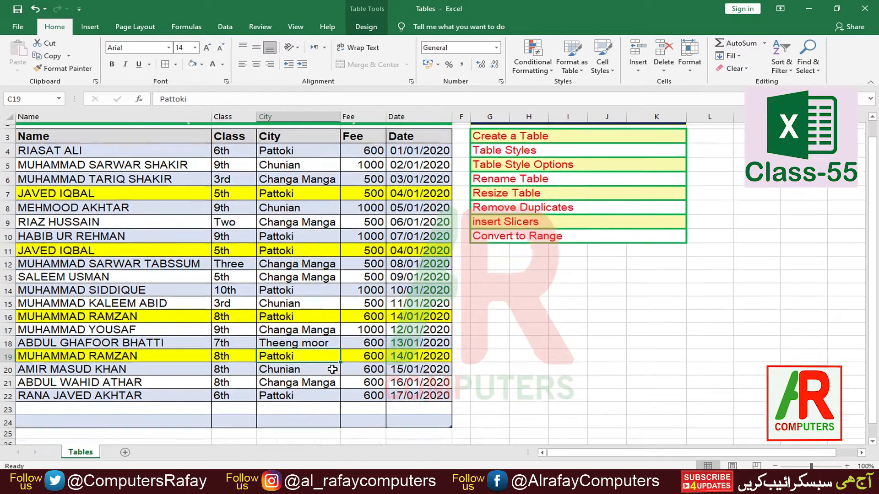
{"action": "left_click", "coordinate": [62, 350]}
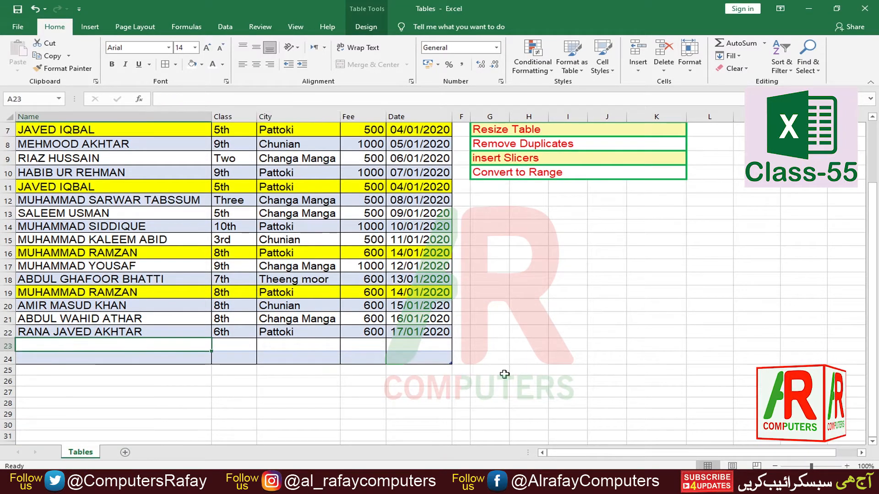
{"action": "left_click", "coordinate": [398, 359]}
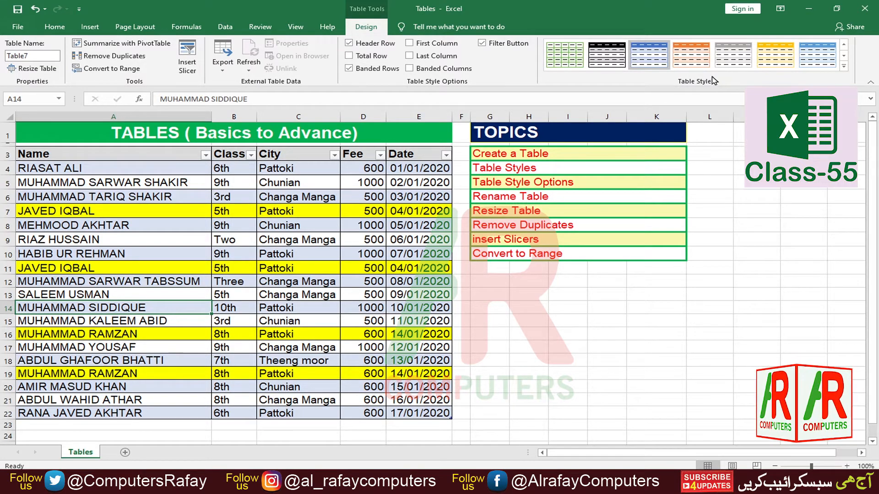
Apply the blue style from the last row of the Medium table styles to the student table
{"action": "left_click", "coordinate": [275, 212]}
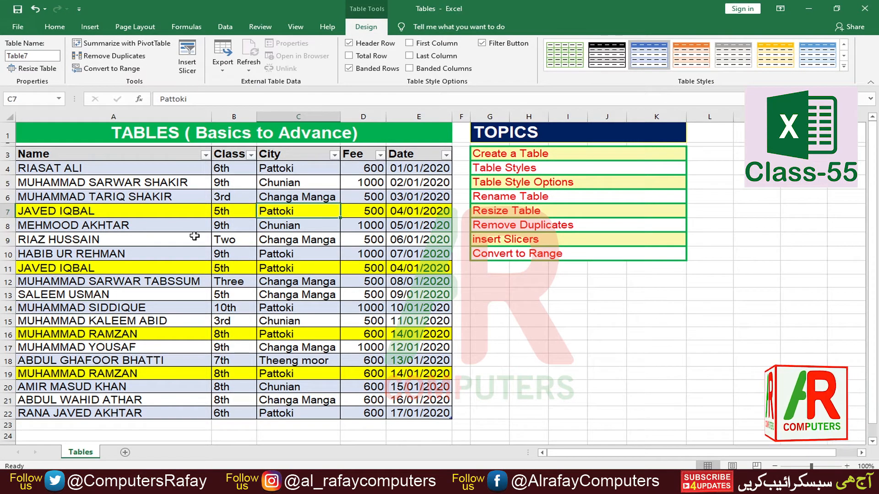
{"action": "left_click", "coordinate": [192, 267]}
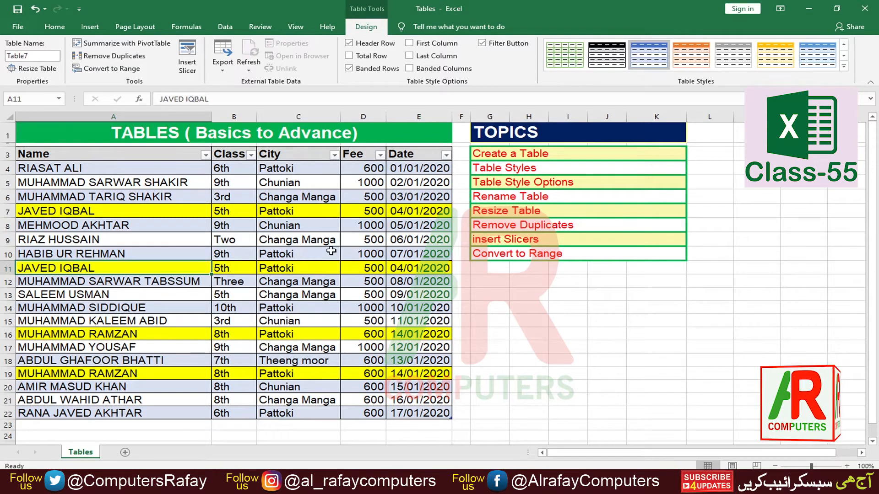
{"action": "left_click", "coordinate": [844, 66]}
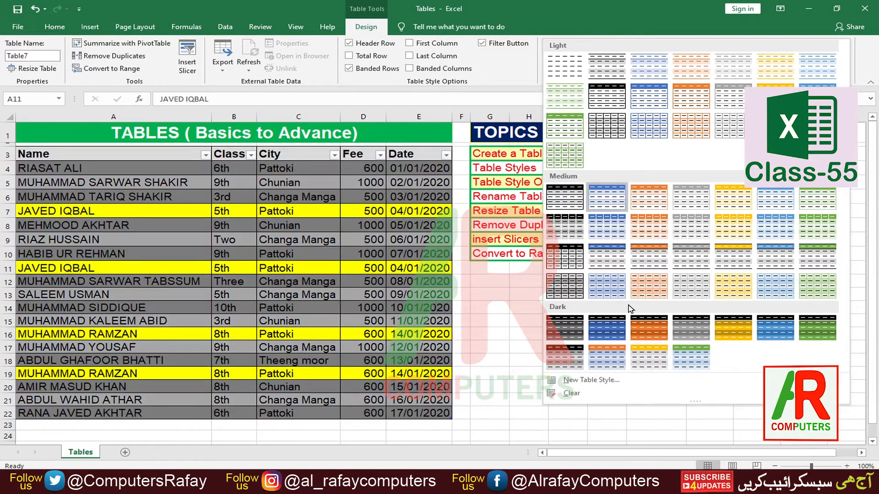
{"action": "left_click", "coordinate": [609, 293]}
{"action": "left_click", "coordinate": [297, 347]}
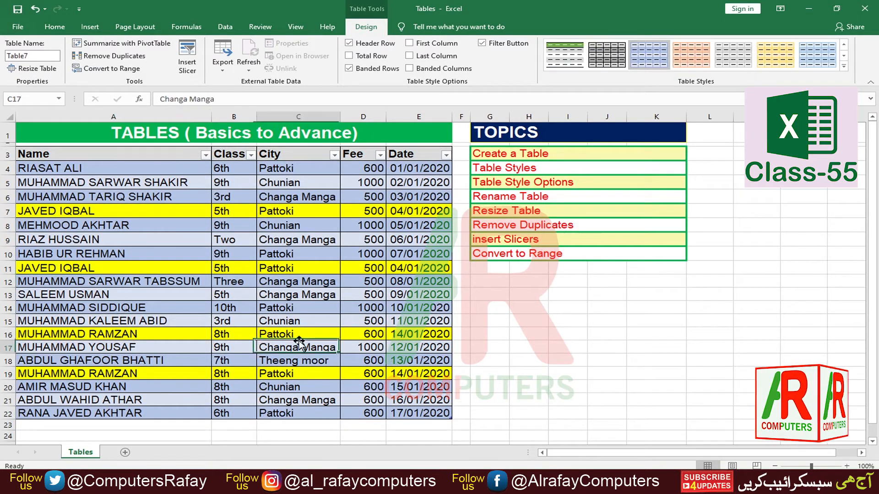
Hide the table's header row and show it again
{"action": "left_click", "coordinate": [278, 234]}
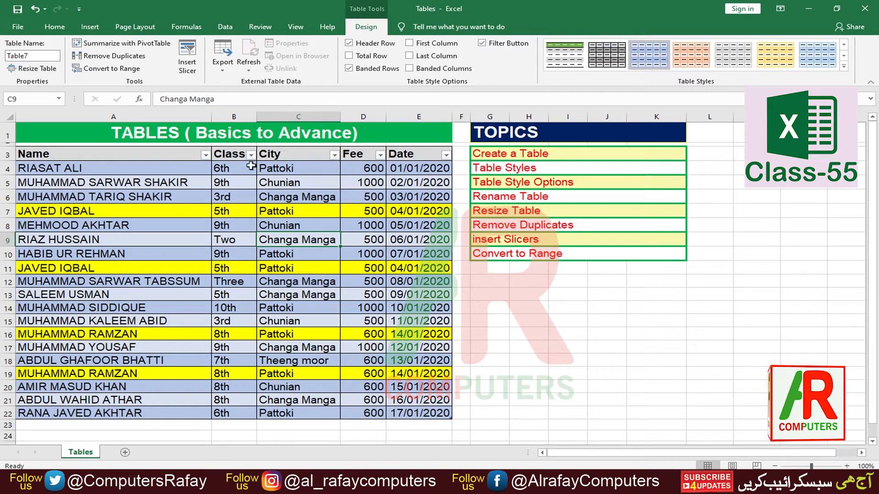
{"action": "left_click", "coordinate": [349, 44]}
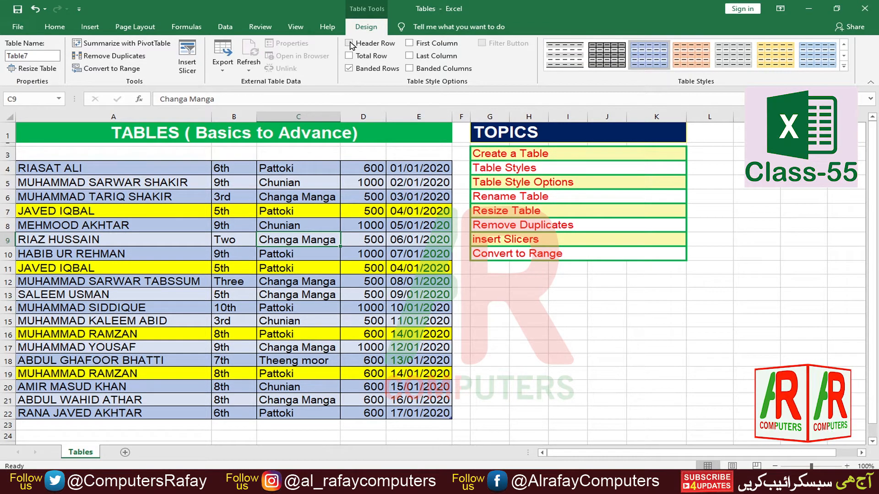
{"action": "left_click", "coordinate": [349, 44]}
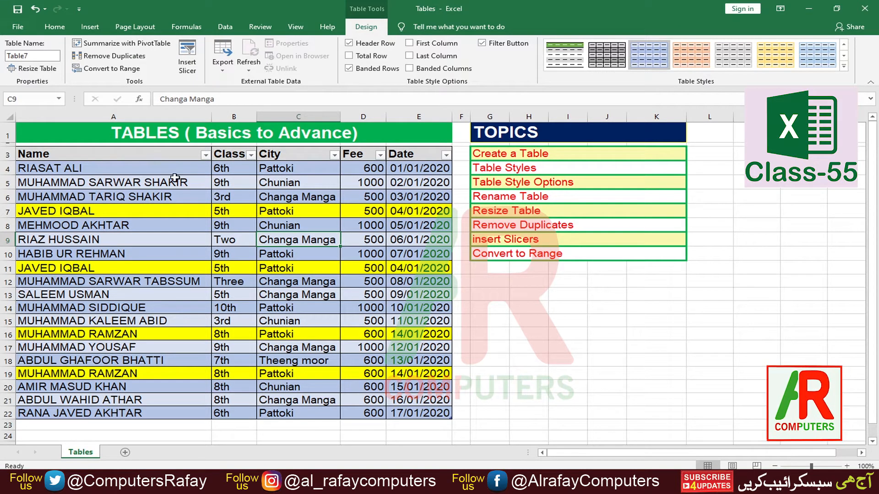
Examine the alternating banded colours of the table's rows, comparing neighbouring records with the yellow-highlighted ones
{"action": "left_click", "coordinate": [167, 211]}
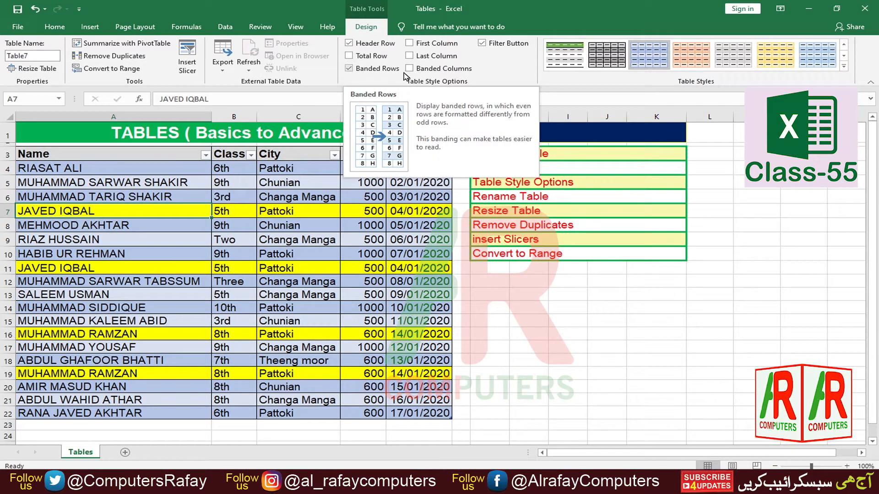
{"action": "left_click", "coordinate": [271, 281]}
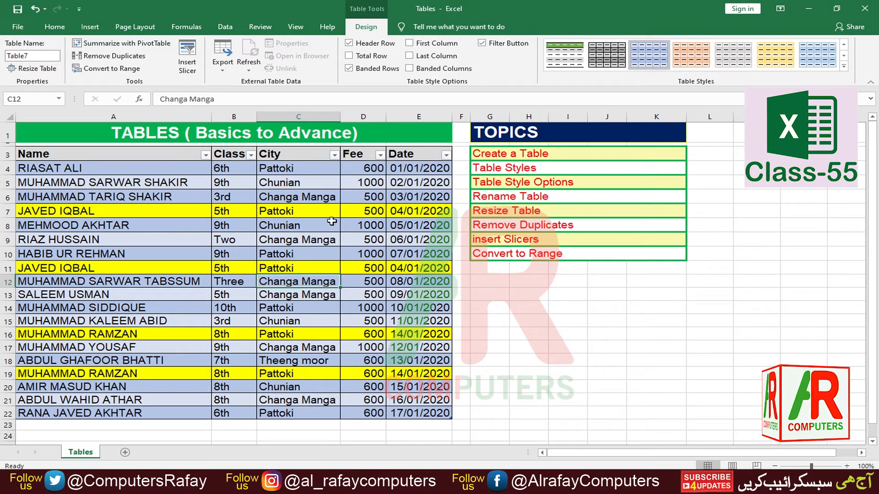
{"action": "left_click_drag", "start_coordinate": [60, 168], "coordinate": [415, 171]}
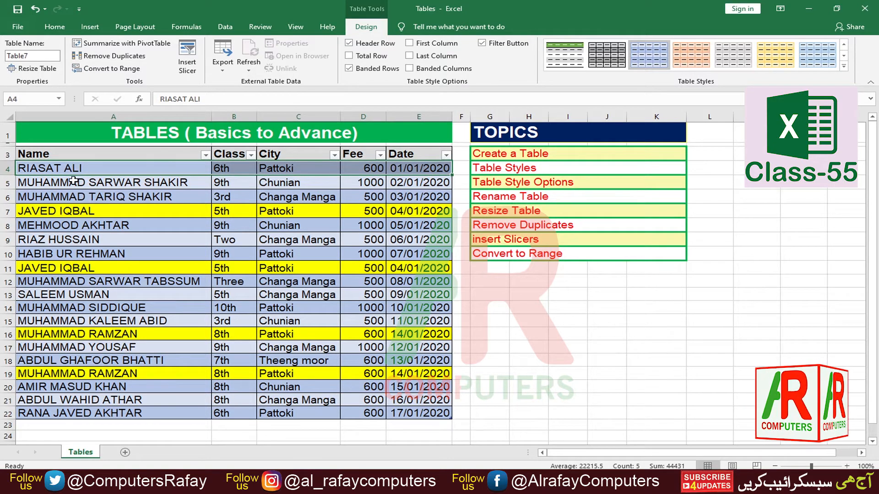
{"action": "left_click_drag", "start_coordinate": [74, 182], "coordinate": [401, 182]}
{"action": "left_click", "coordinate": [203, 197]}
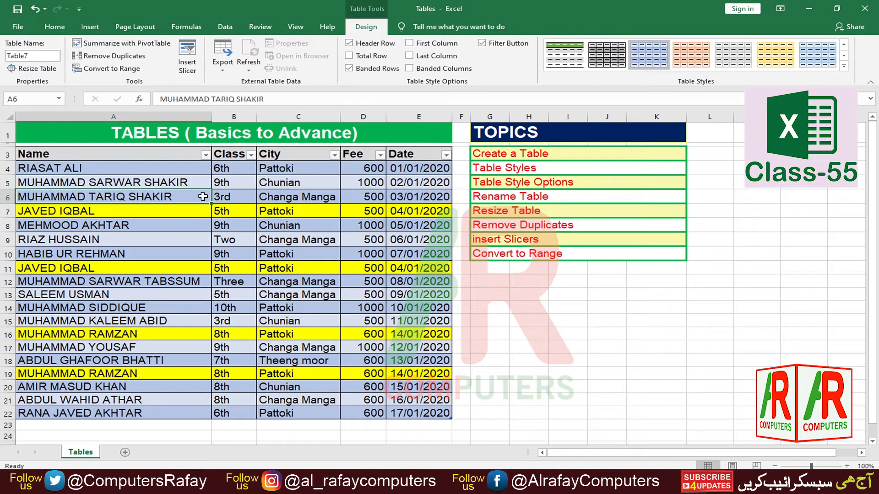
{"action": "left_click", "coordinate": [136, 211]}
{"action": "left_click", "coordinate": [148, 269]}
{"action": "left_click", "coordinate": [160, 340]}
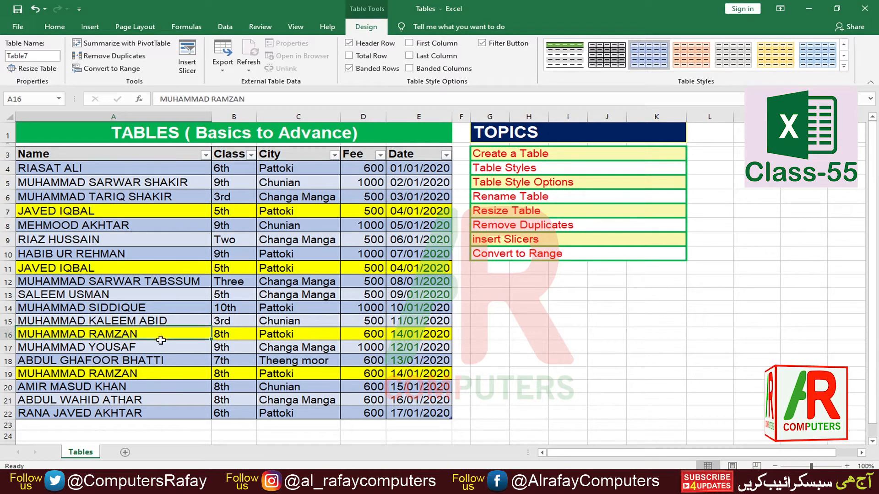
{"action": "left_click", "coordinate": [163, 373]}
{"action": "left_click", "coordinate": [165, 339]}
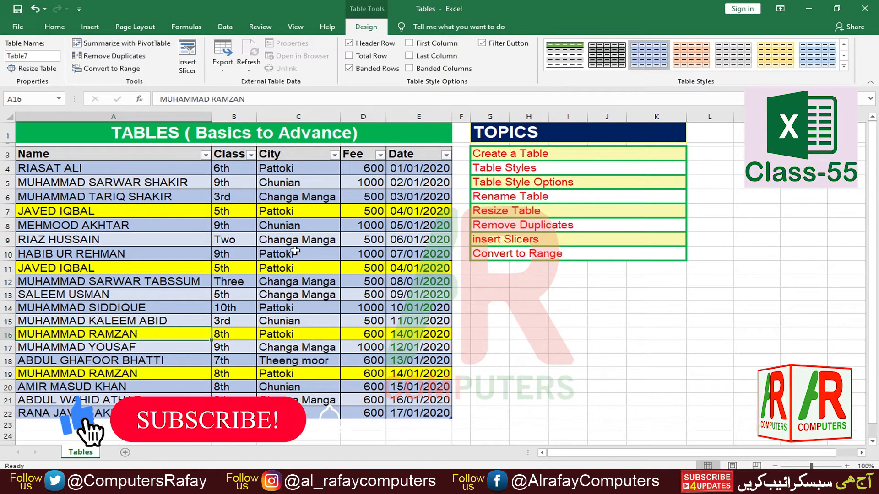
{"action": "left_click", "coordinate": [160, 248]}
{"action": "left_click", "coordinate": [163, 179]}
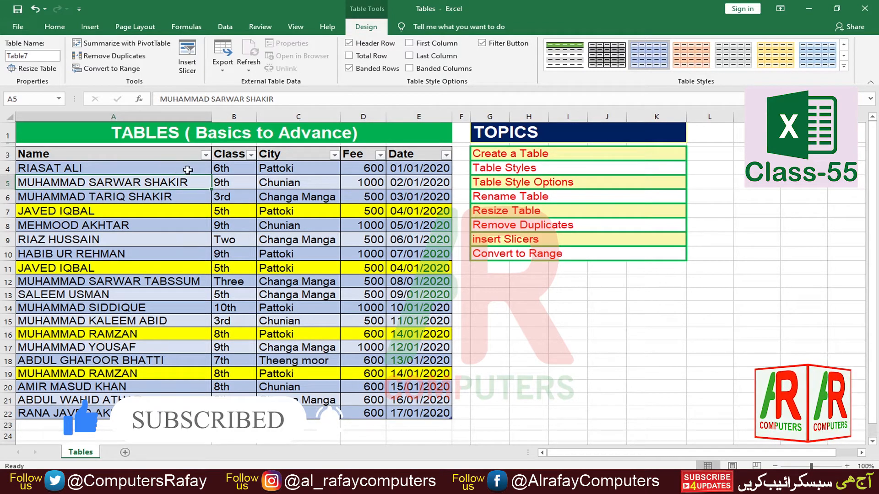
{"action": "left_click", "coordinate": [191, 170]}
{"action": "left_click", "coordinate": [192, 181]}
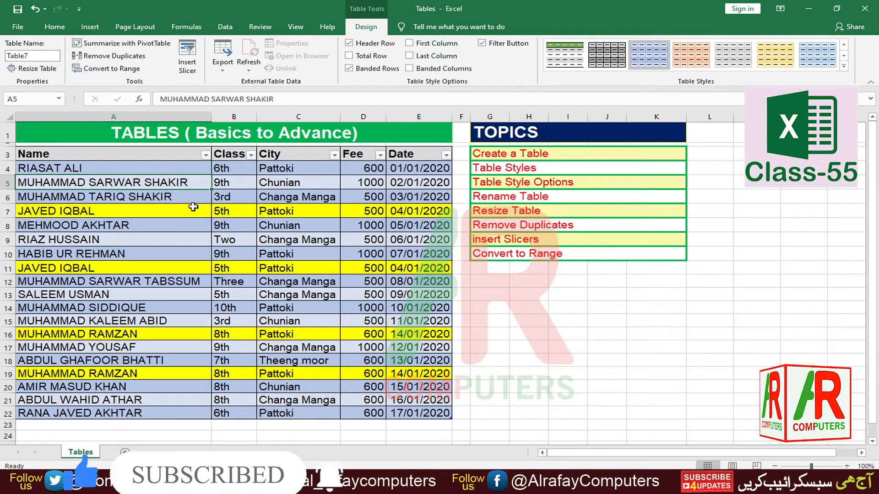
Turn off the banded rows of the table and check the shading down the Name column
{"action": "left_click", "coordinate": [349, 69]}
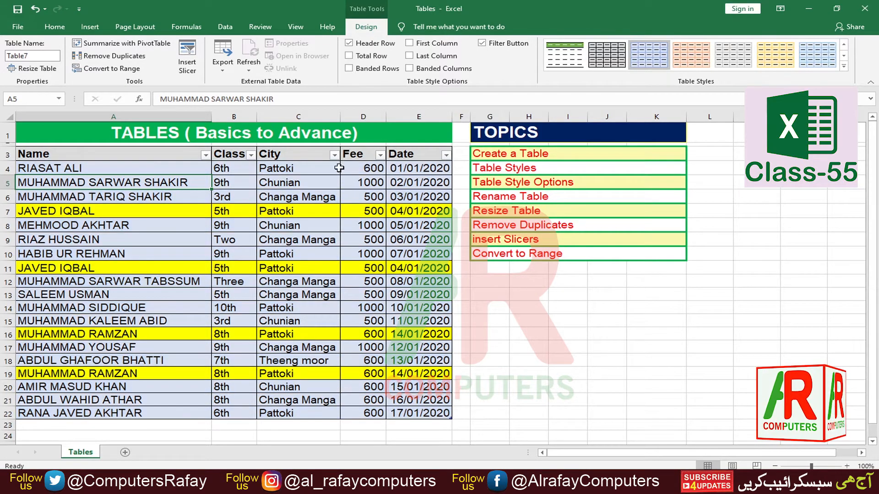
{"action": "left_click", "coordinate": [298, 294]}
{"action": "left_click_drag", "start_coordinate": [140, 168], "coordinate": [178, 244]}
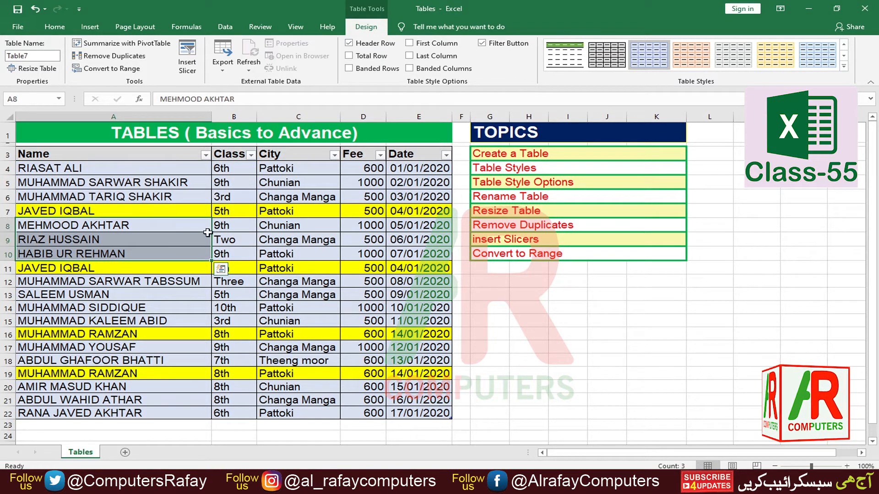
{"action": "left_click", "coordinate": [291, 288]}
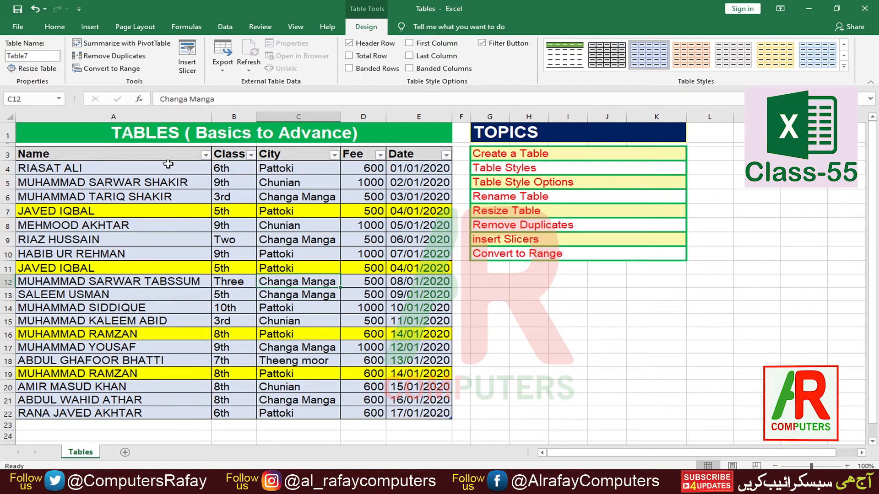
{"action": "left_click_drag", "start_coordinate": [170, 173], "coordinate": [165, 378]}
{"action": "left_click", "coordinate": [166, 321]}
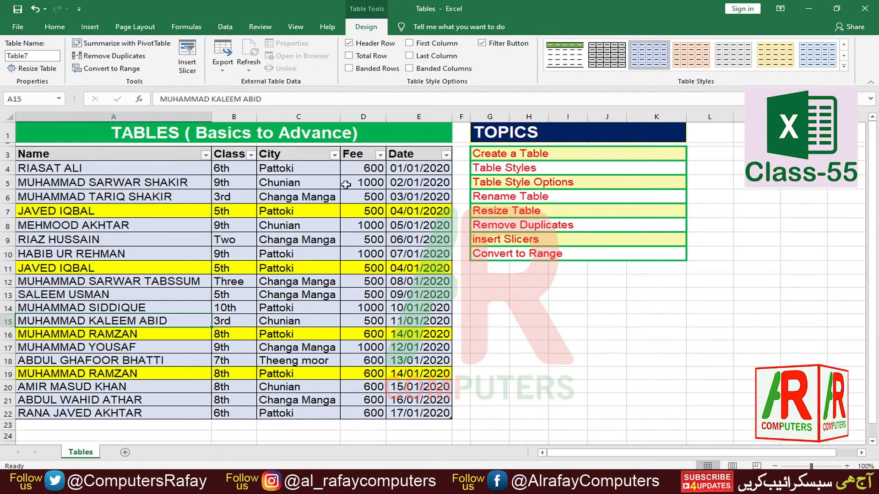
Turn on the special first-column formatting for the Name column and turn it off again
{"action": "left_click", "coordinate": [409, 46]}
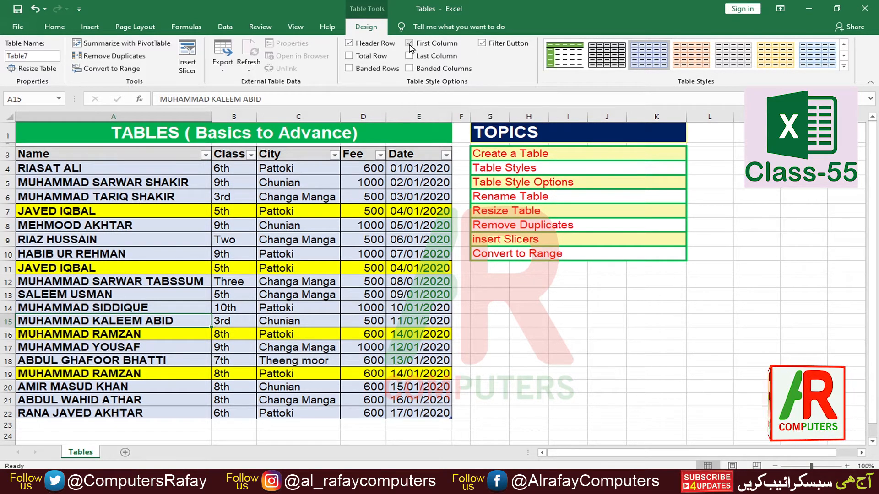
{"action": "left_click", "coordinate": [112, 295]}
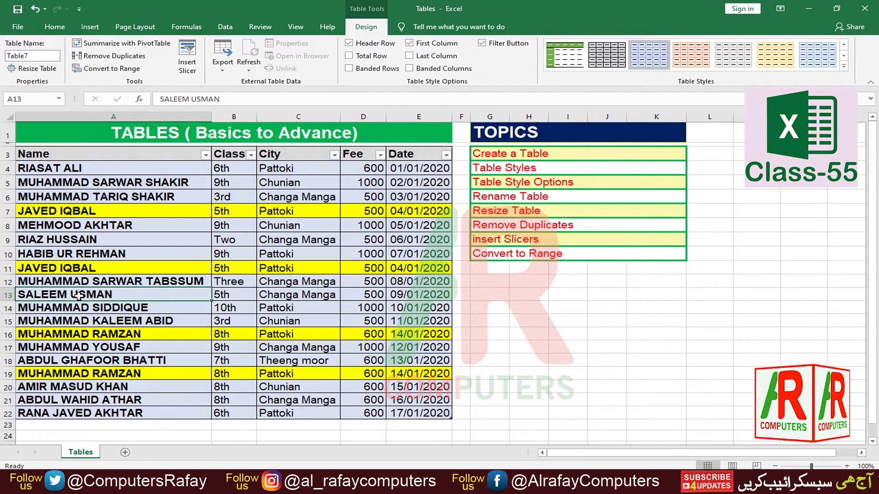
{"action": "left_click", "coordinate": [410, 44]}
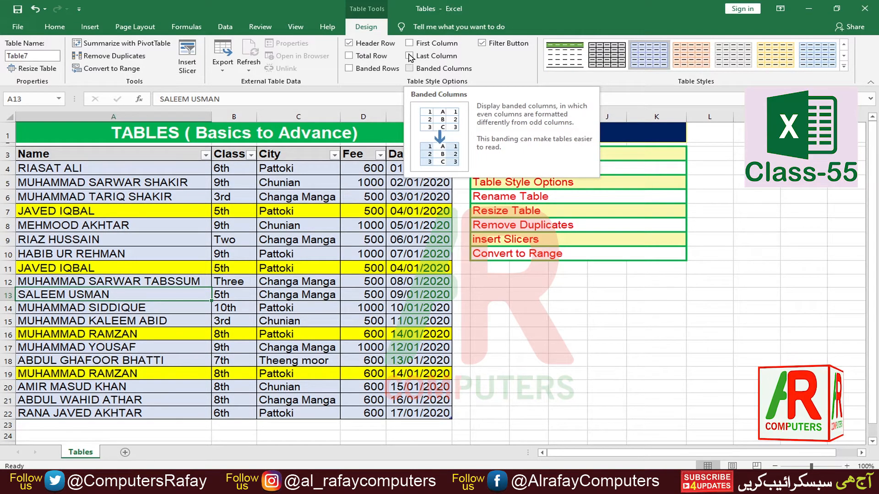
Turn on banded columns for the table, compare the shading of neighbouring columns, and turn the banding off again
{"action": "left_click", "coordinate": [409, 69]}
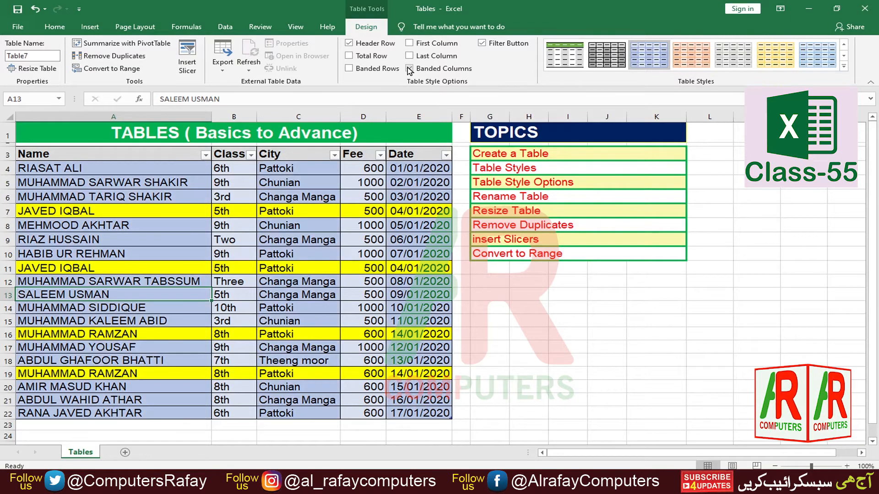
{"action": "left_click", "coordinate": [128, 259]}
{"action": "left_click", "coordinate": [97, 236]}
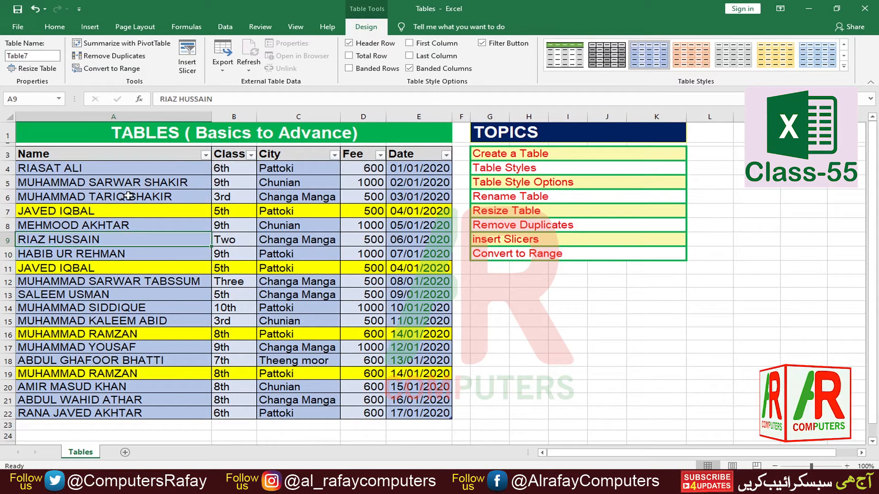
{"action": "left_click_drag", "start_coordinate": [121, 176], "coordinate": [123, 298]}
{"action": "left_click_drag", "start_coordinate": [245, 184], "coordinate": [243, 253]}
{"action": "left_click_drag", "start_coordinate": [300, 184], "coordinate": [300, 240]}
{"action": "left_click", "coordinate": [383, 212]}
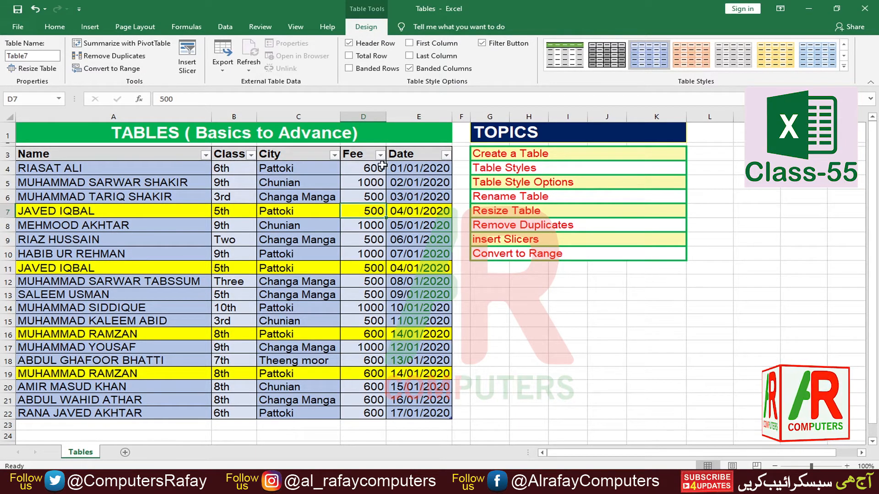
{"action": "left_click", "coordinate": [409, 70]}
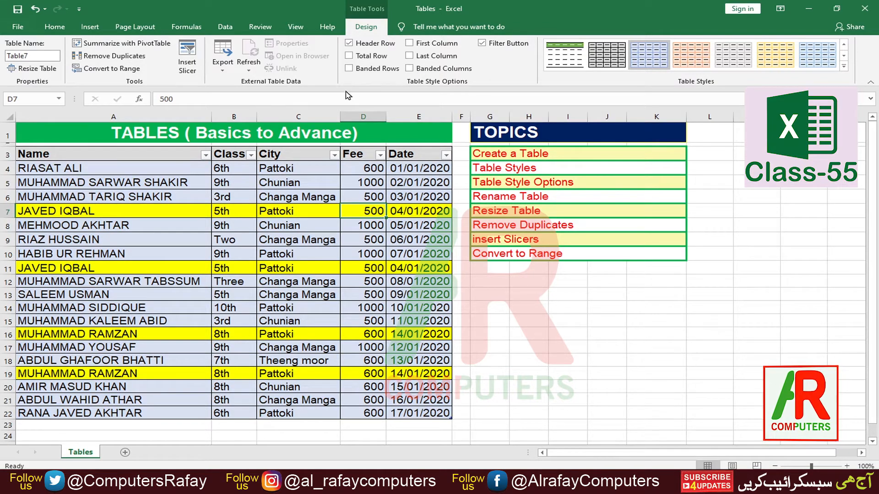
Add a total row to the table and select its Date total in cell E23
{"action": "left_click", "coordinate": [348, 55]}
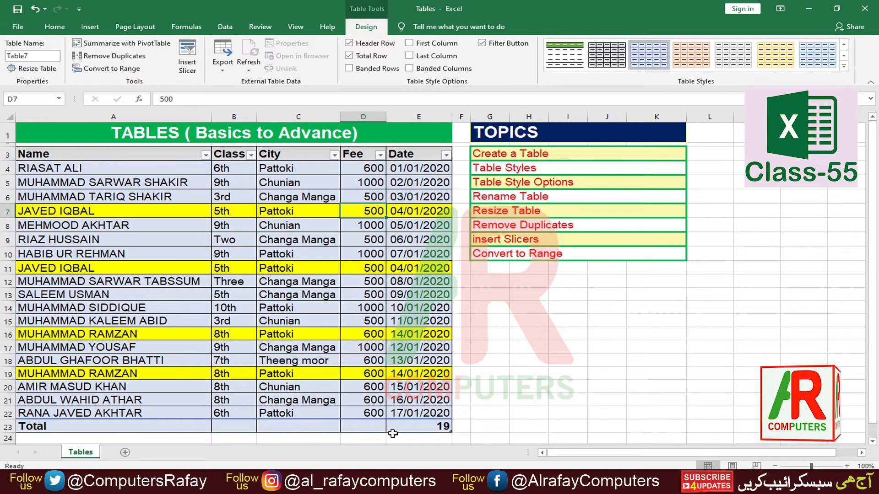
{"action": "left_click", "coordinate": [425, 426]}
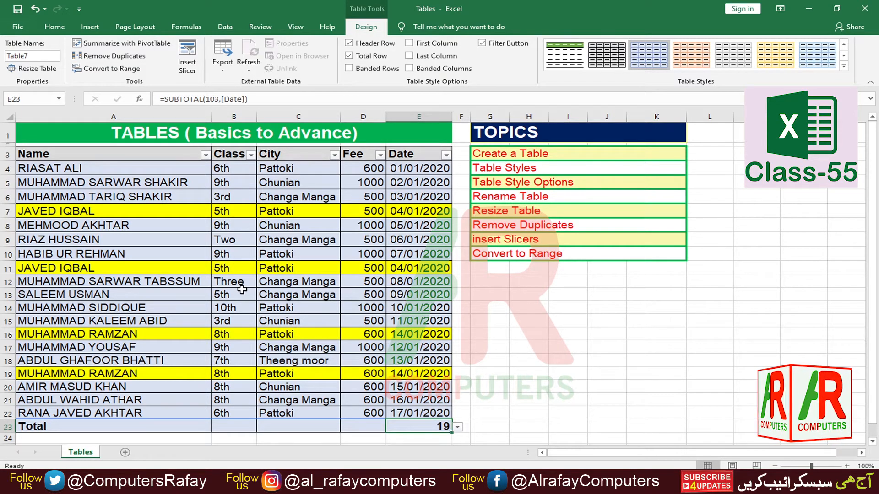
Select the Fee values in D4:D22 to check their summary figures
{"action": "left_click", "coordinate": [407, 307]}
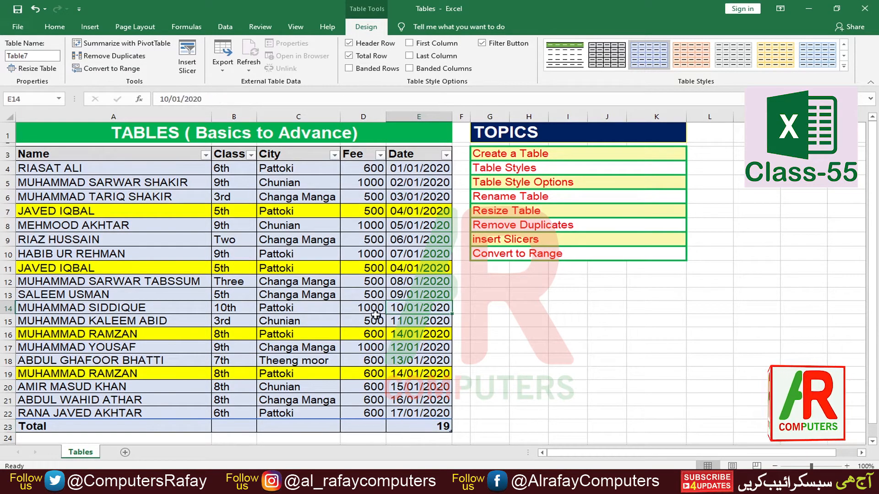
{"action": "left_click", "coordinate": [280, 309]}
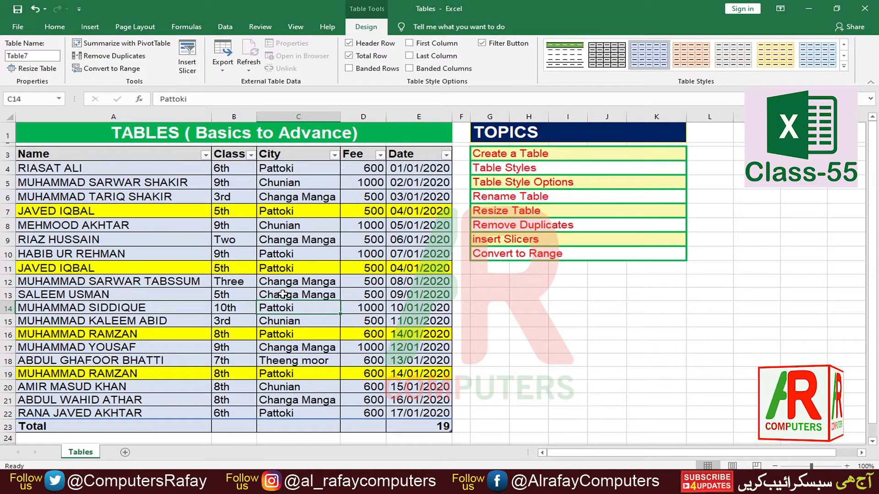
{"action": "left_click_drag", "start_coordinate": [363, 168], "coordinate": [369, 413]}
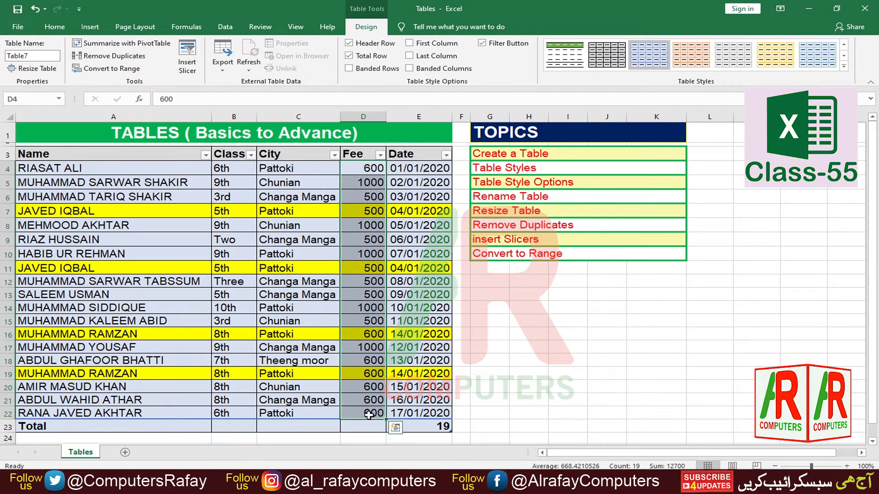
{"action": "left_click", "coordinate": [365, 339]}
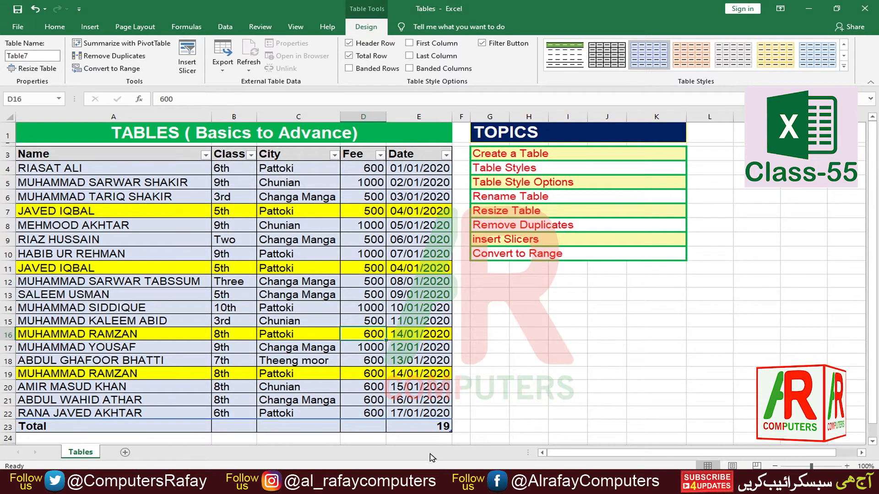
Try Max and Min as the total function for the Date column and set it back to Count
{"action": "left_click", "coordinate": [428, 426]}
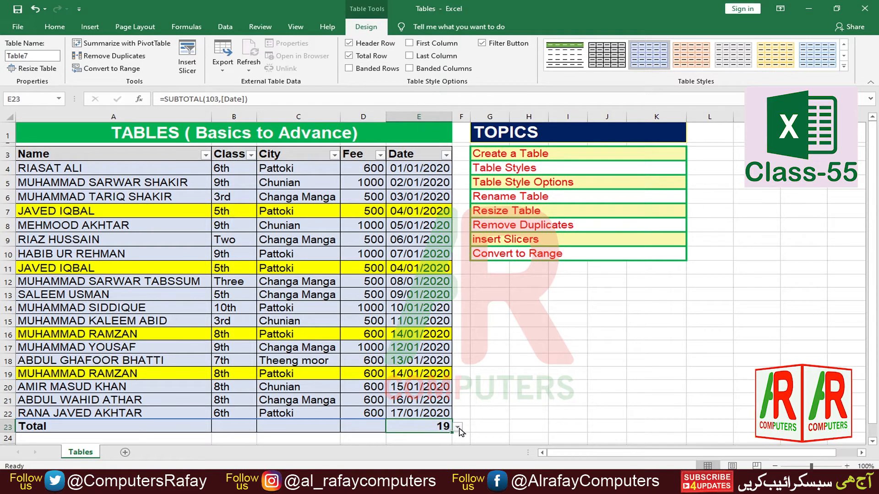
{"action": "left_click", "coordinate": [458, 428]}
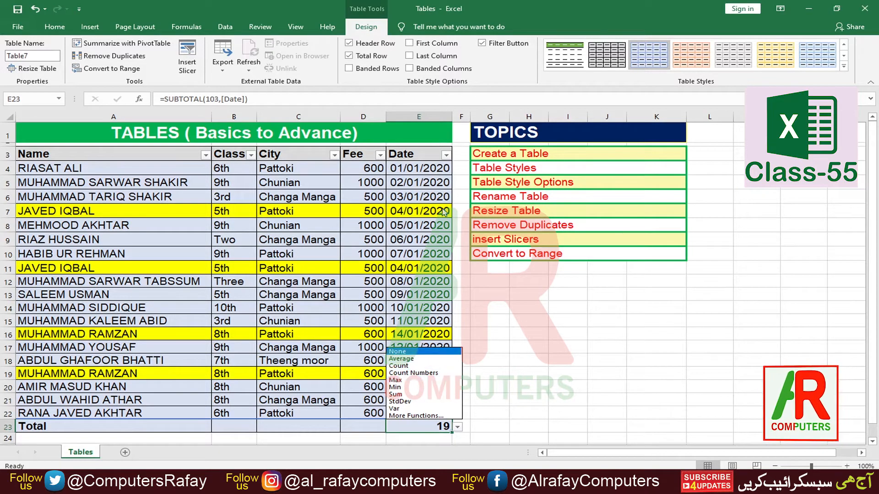
{"action": "left_click", "coordinate": [400, 381]}
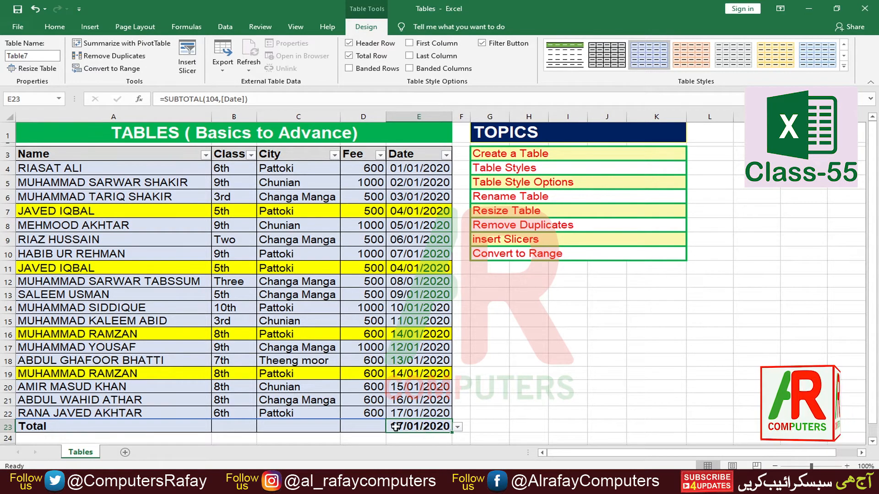
{"action": "left_click", "coordinate": [458, 427]}
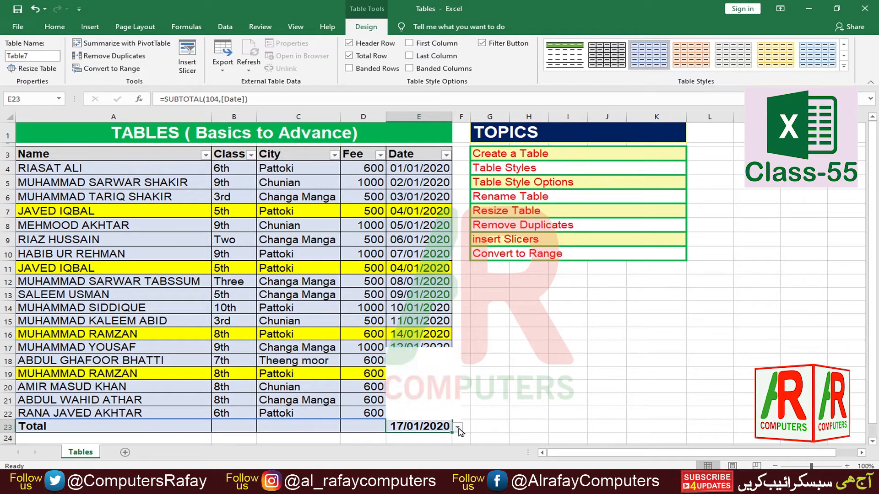
{"action": "left_click", "coordinate": [397, 388]}
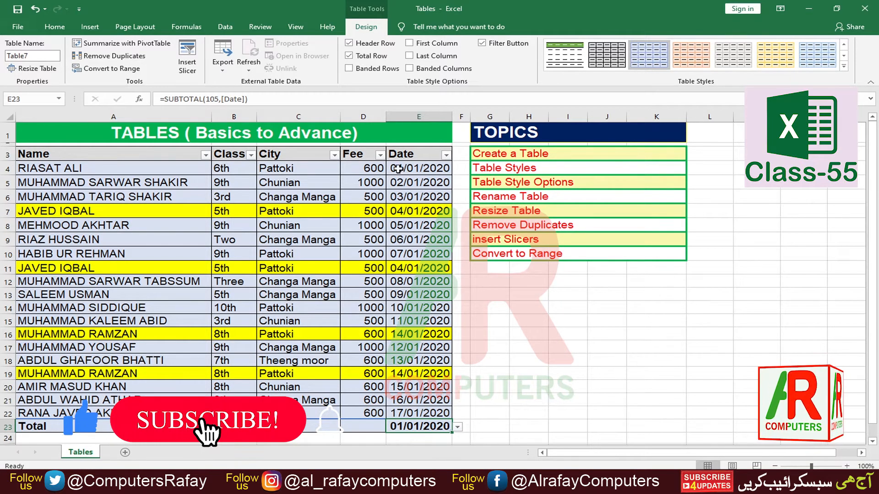
{"action": "left_click", "coordinate": [458, 426]}
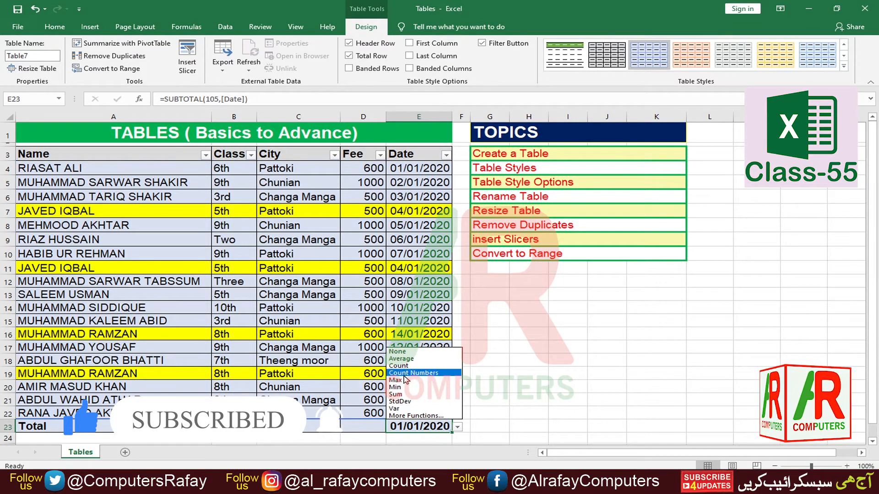
{"action": "left_click", "coordinate": [398, 365]}
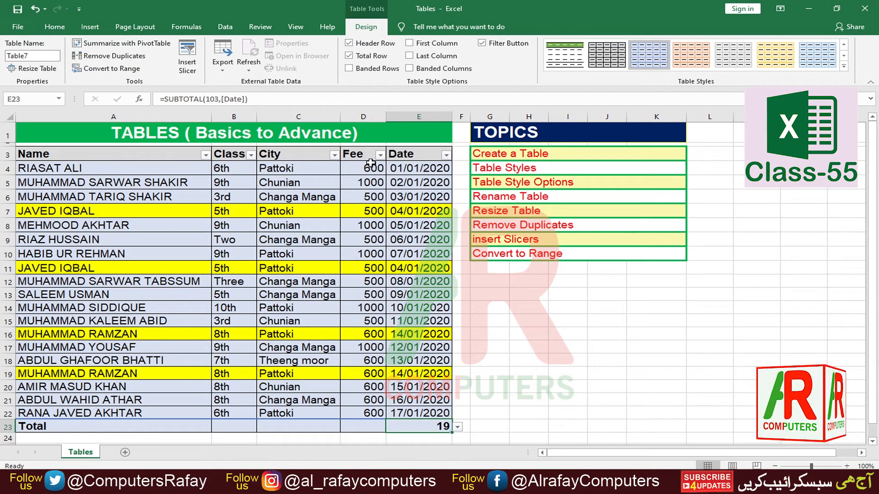
Set the total of the Fee column in cell D23 to Sum
{"action": "left_click_drag", "start_coordinate": [371, 168], "coordinate": [368, 348]}
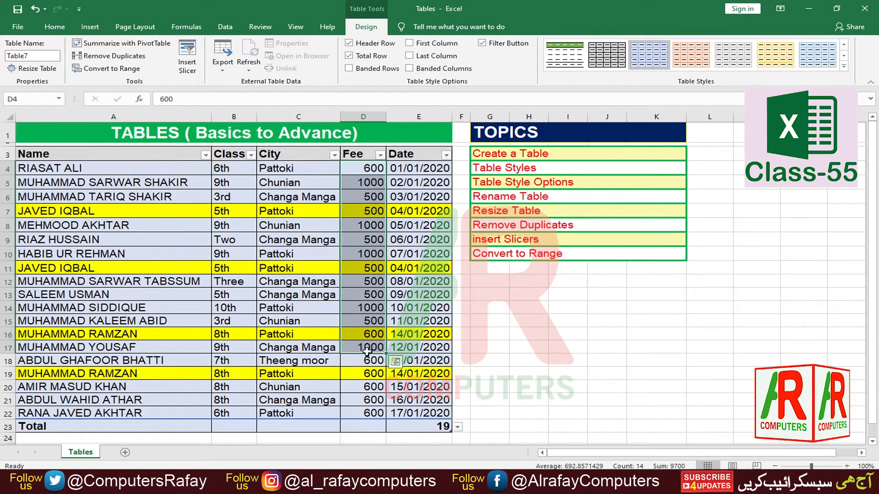
{"action": "left_click", "coordinate": [367, 426]}
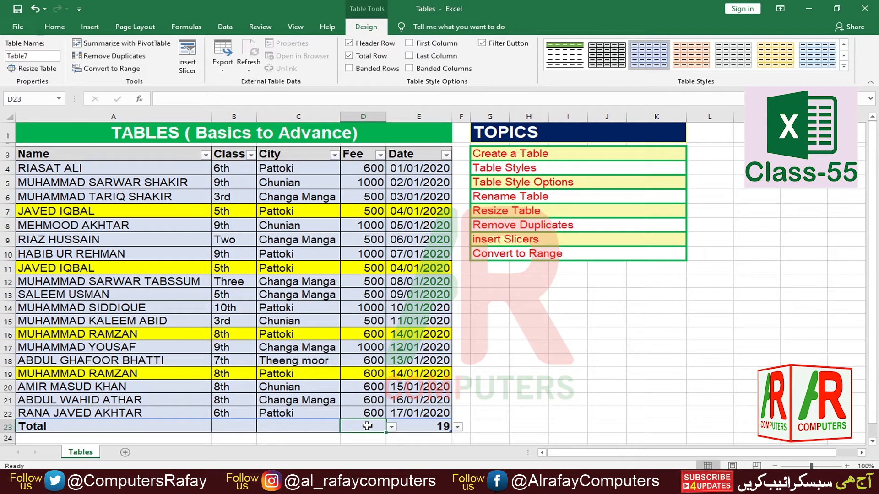
{"action": "left_click", "coordinate": [391, 427]}
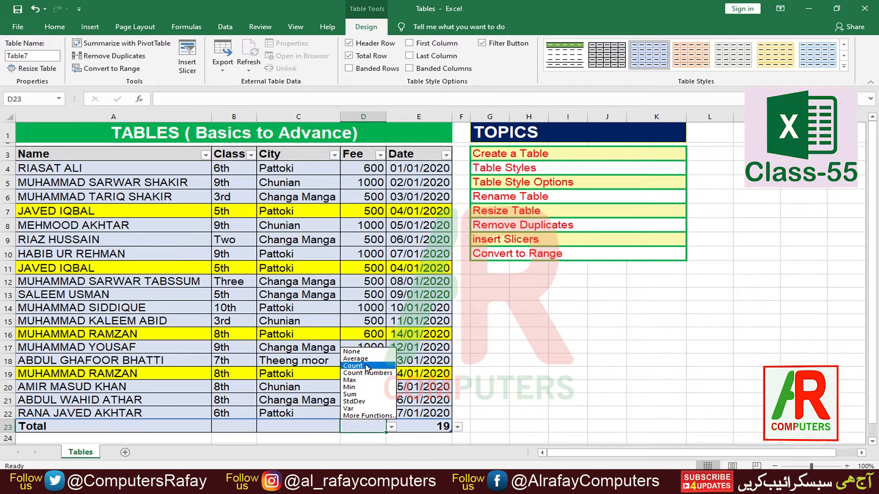
{"action": "left_click", "coordinate": [350, 394]}
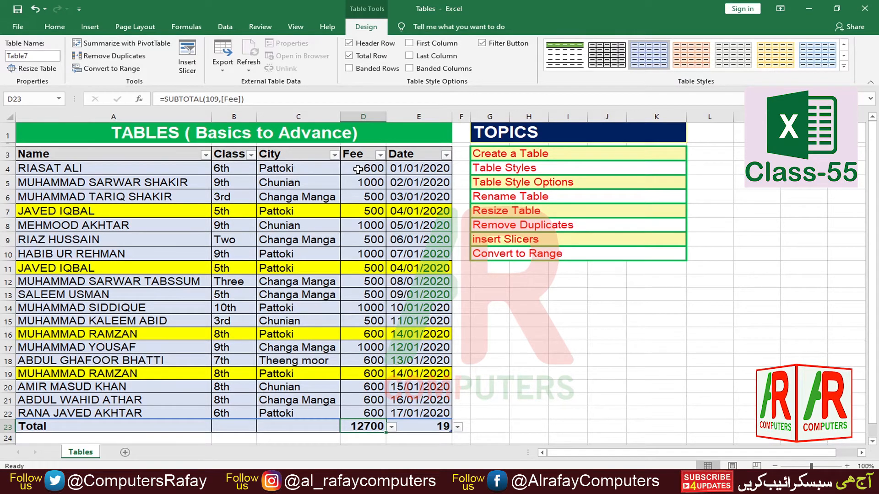
Select the Fee values in D4:D22 and compare their sum with the total in D23
{"action": "left_click_drag", "start_coordinate": [358, 170], "coordinate": [368, 410]}
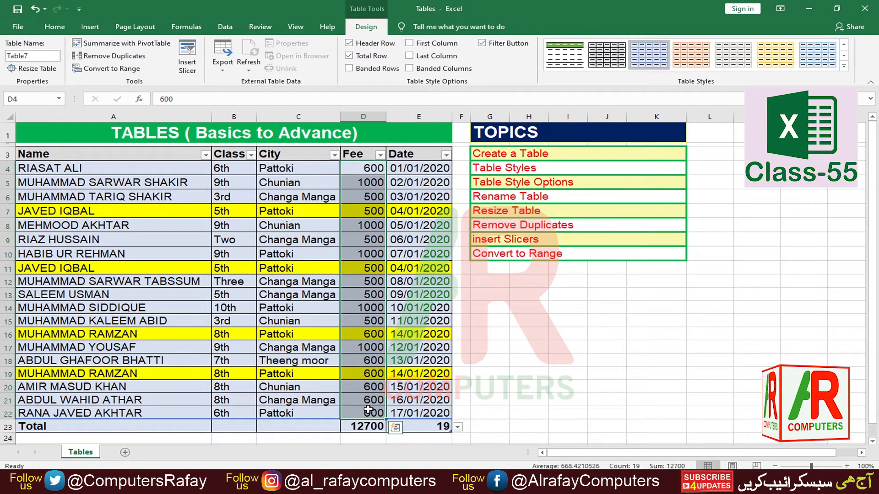
{"action": "left_click", "coordinate": [374, 376]}
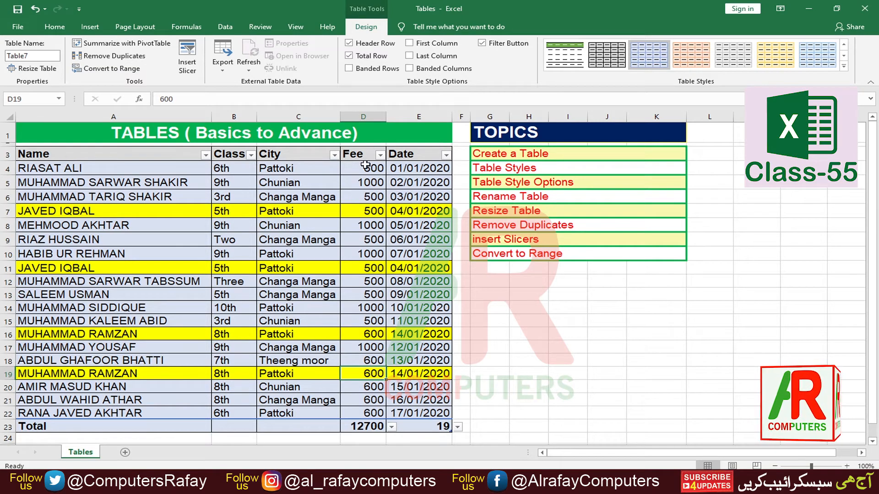
{"action": "left_click_drag", "start_coordinate": [360, 168], "coordinate": [357, 413]}
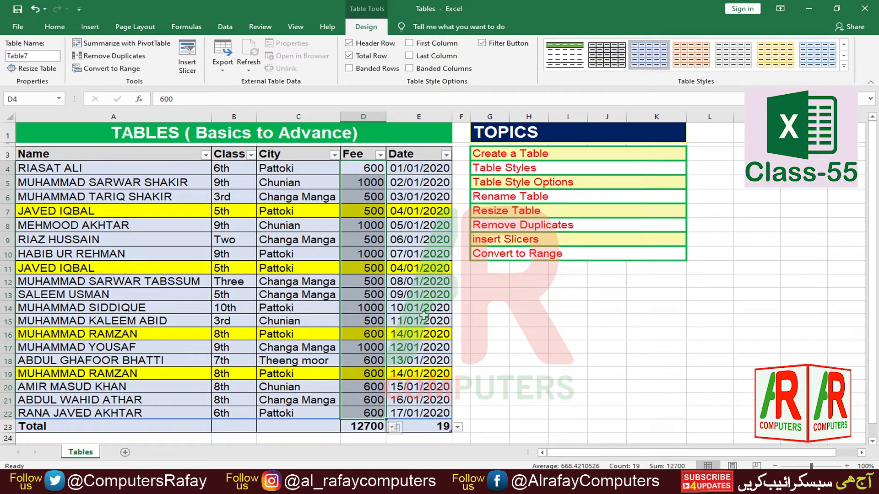
{"action": "left_click", "coordinate": [376, 321]}
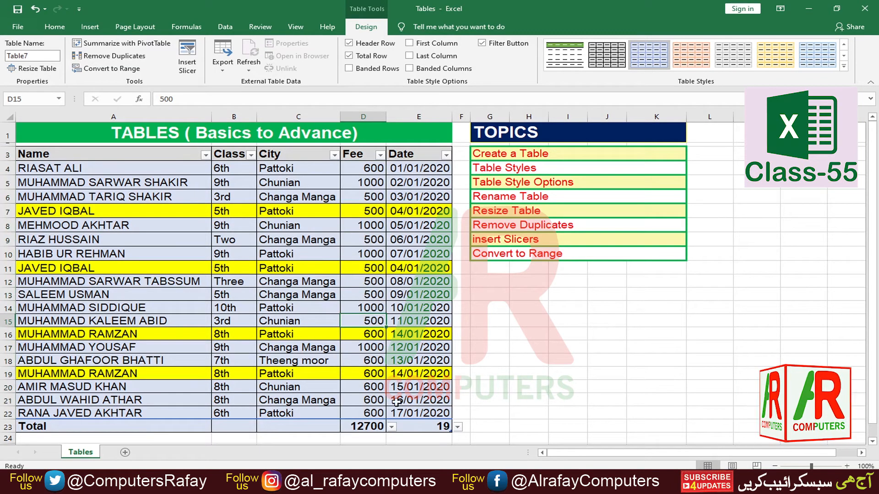
Try Max and Min as the total function for the Fee column and return it to Sum
{"action": "left_click", "coordinate": [378, 427]}
{"action": "left_click", "coordinate": [391, 427]}
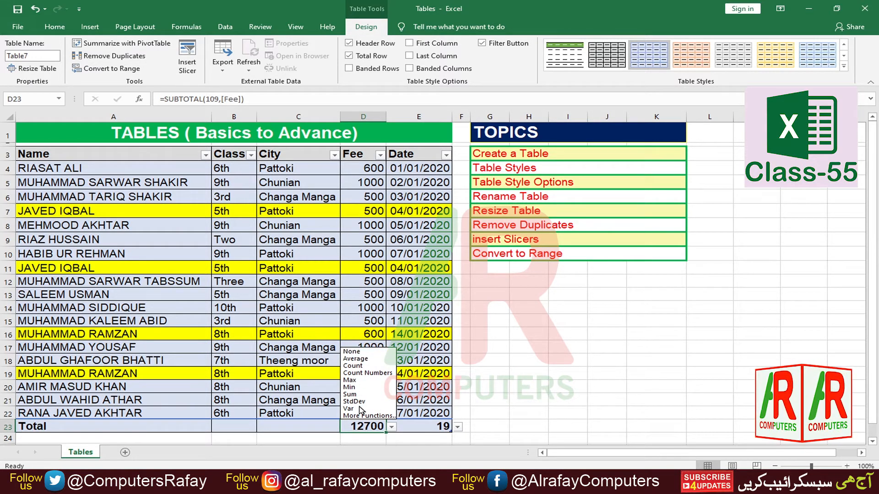
{"action": "left_click", "coordinate": [359, 380]}
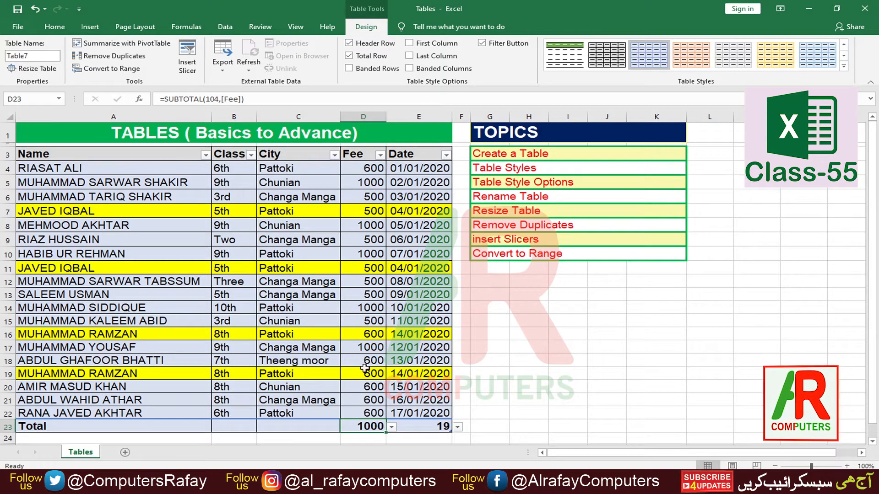
{"action": "left_click", "coordinate": [391, 427]}
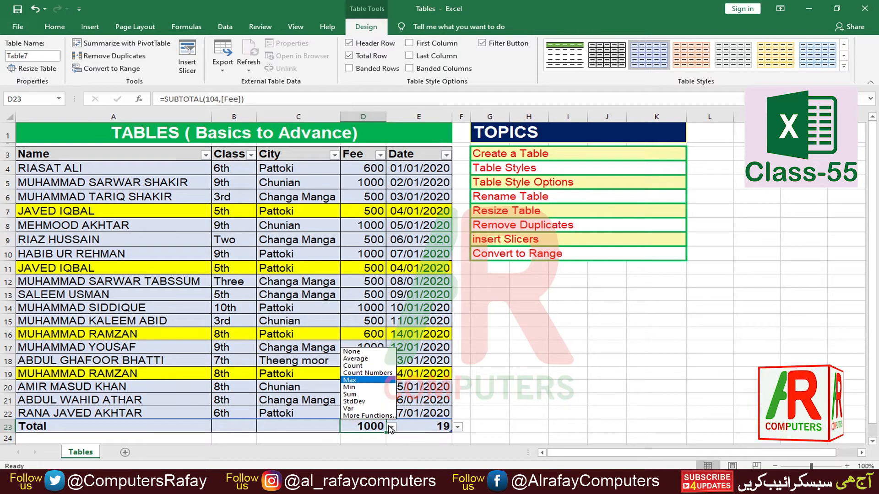
{"action": "left_click", "coordinate": [351, 387]}
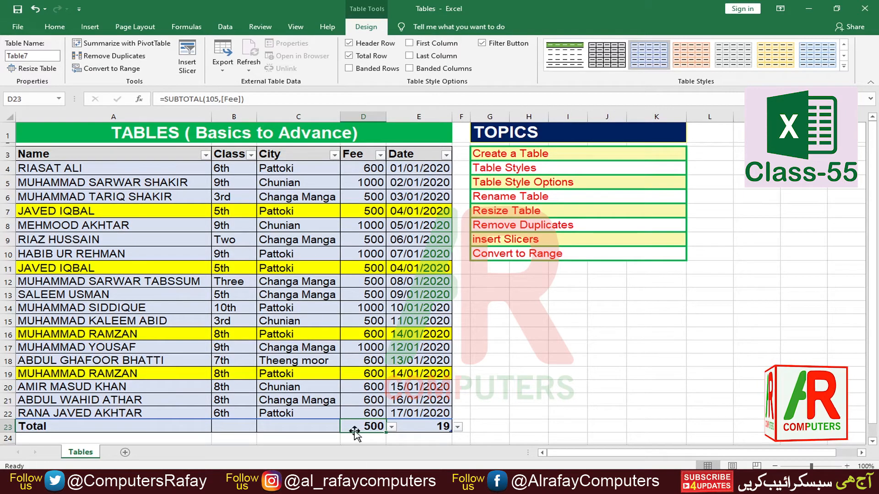
{"action": "left_click", "coordinate": [392, 427]}
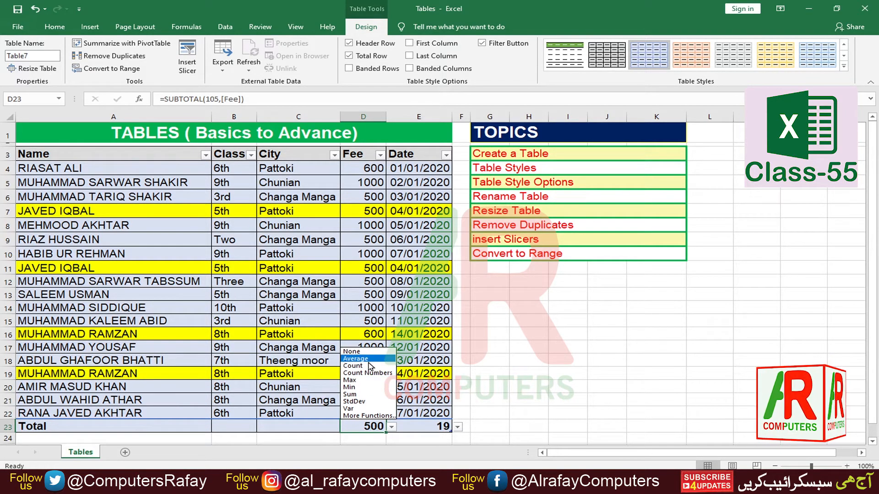
{"action": "left_click", "coordinate": [362, 394]}
Set the total of the City column in cell C23 to Count
{"action": "left_click", "coordinate": [311, 399]}
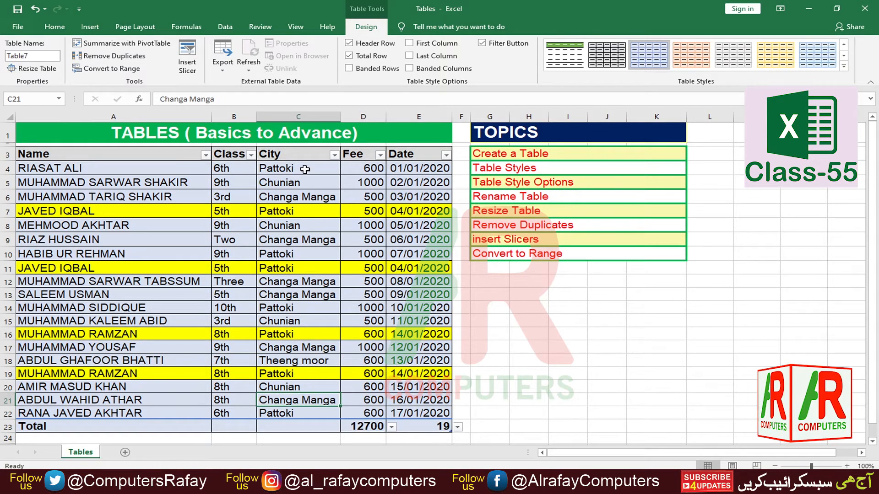
{"action": "left_click", "coordinate": [310, 427]}
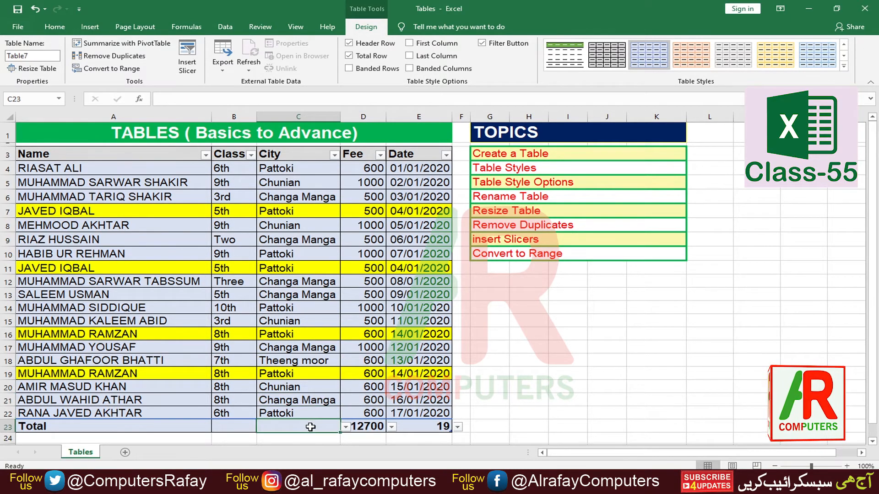
{"action": "left_click", "coordinate": [345, 427]}
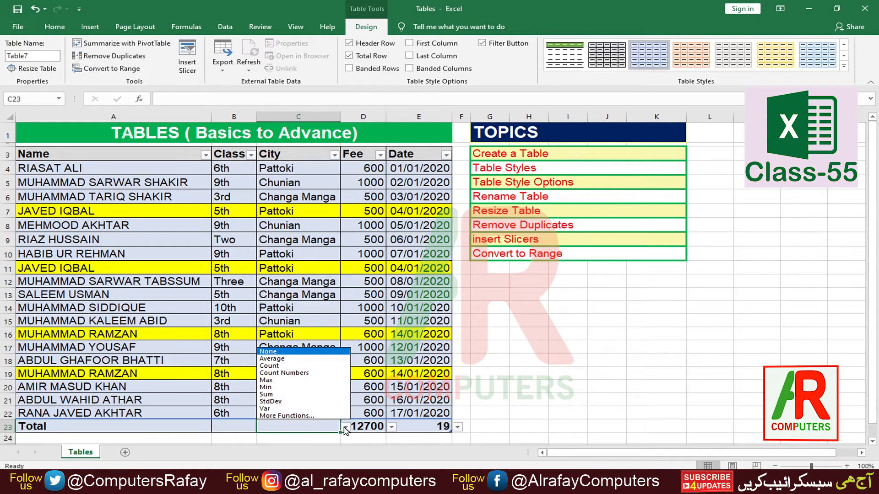
{"action": "left_click", "coordinate": [275, 366]}
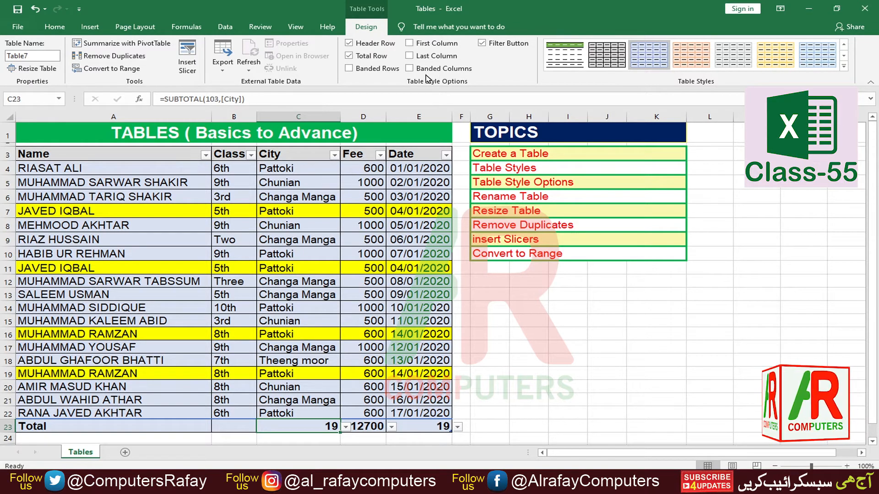
{"action": "left_click", "coordinate": [323, 300]}
{"action": "left_click_drag", "start_coordinate": [104, 180], "coordinate": [402, 348]}
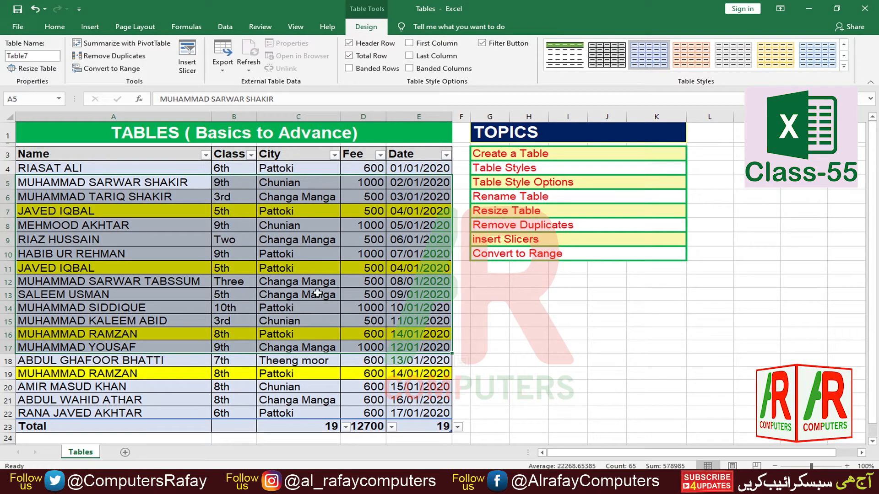
{"action": "left_click", "coordinate": [122, 240]}
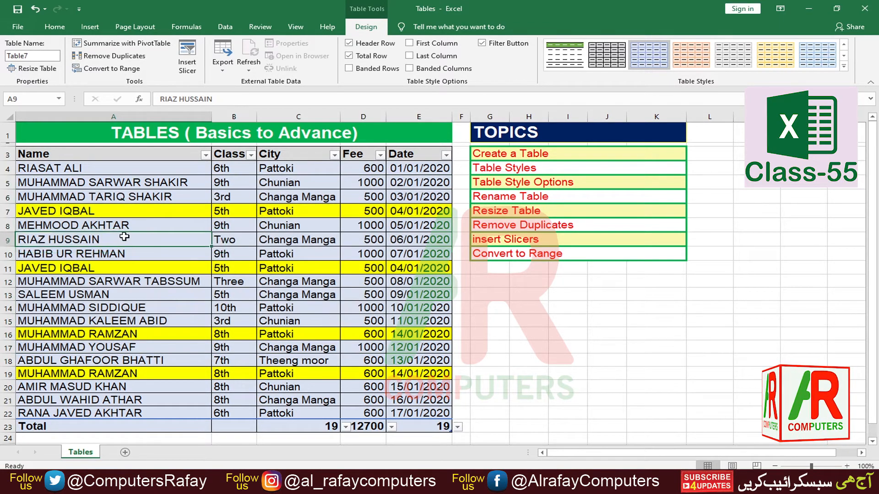
{"action": "left_click", "coordinate": [219, 254]}
{"action": "left_click_drag", "start_coordinate": [58, 155], "coordinate": [440, 426]}
{"action": "left_click", "coordinate": [321, 359]}
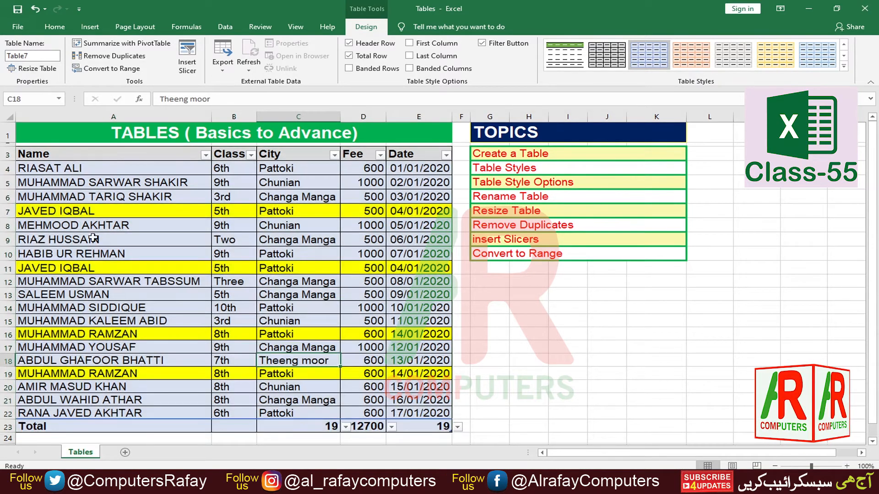
Select the whole table including header and total row, and enter My Table as its table name
{"action": "left_click_drag", "start_coordinate": [47, 154], "coordinate": [417, 428]}
{"action": "left_click", "coordinate": [47, 57]}
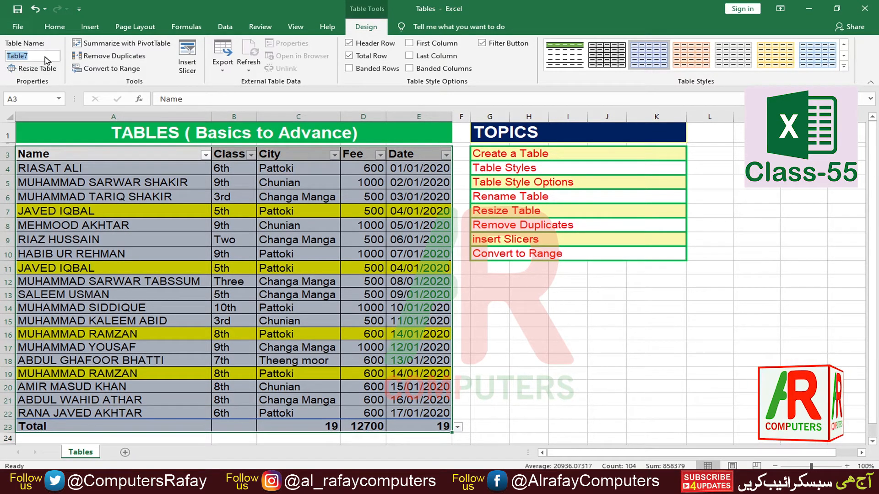
{"action": "type", "text": "My"}
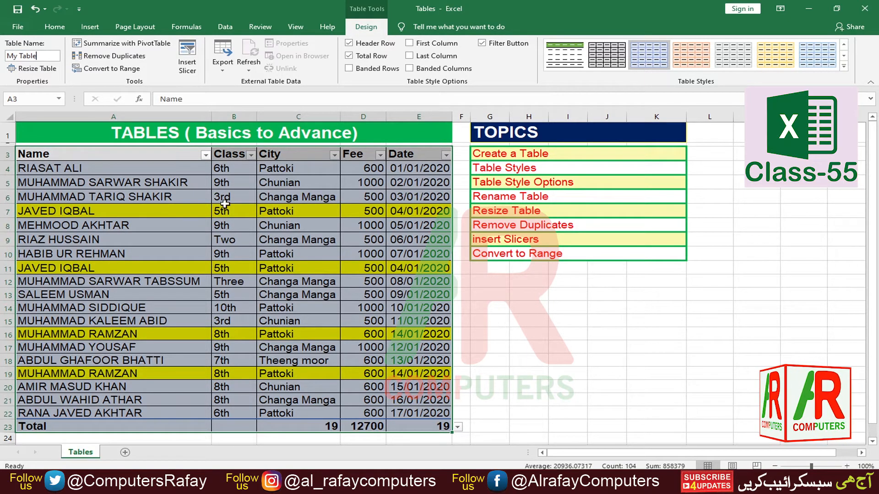
{"action": "left_click", "coordinate": [568, 346]}
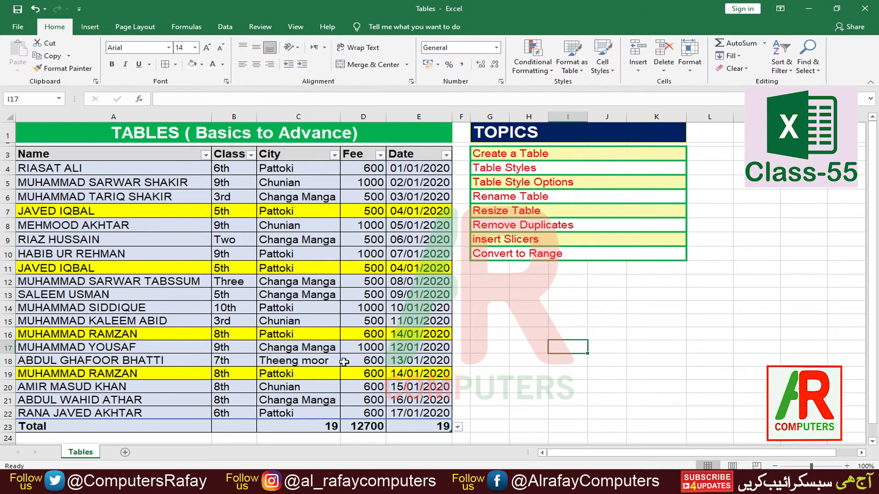
{"action": "left_click", "coordinate": [742, 387]}
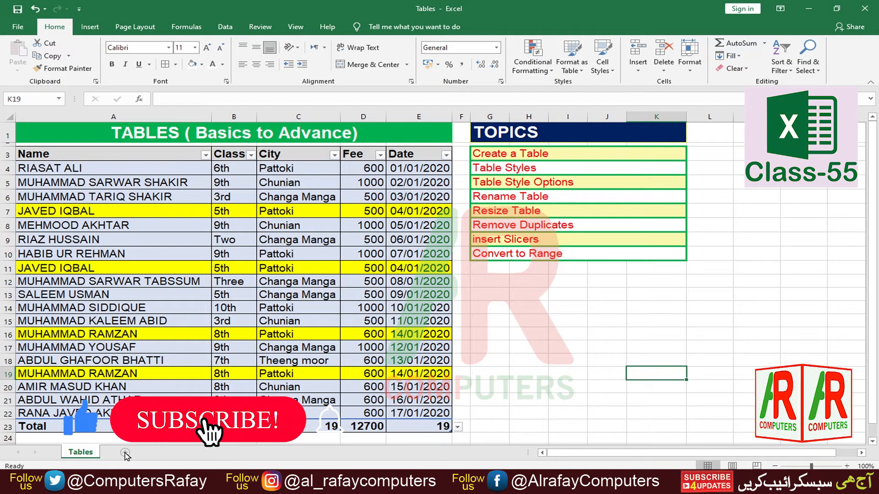
Add two new worksheets to the workbook and select cell D11 on the second one
{"action": "left_click", "coordinate": [125, 452]}
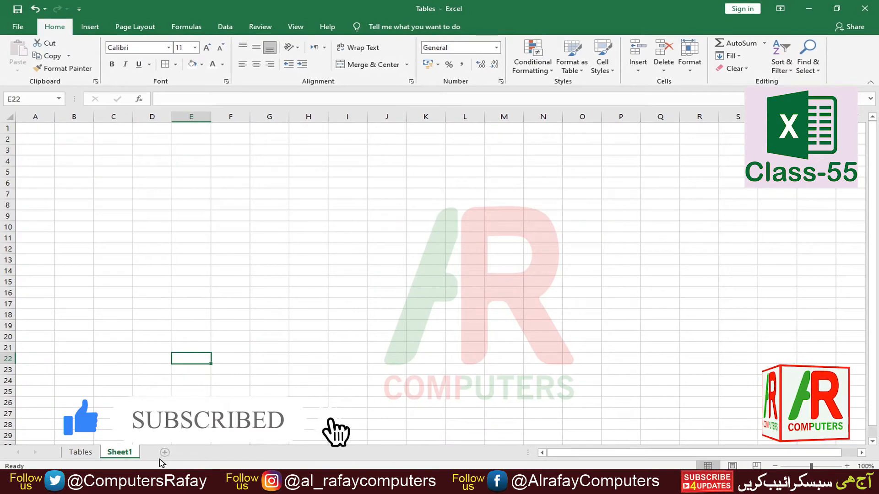
{"action": "left_click", "coordinate": [193, 452]}
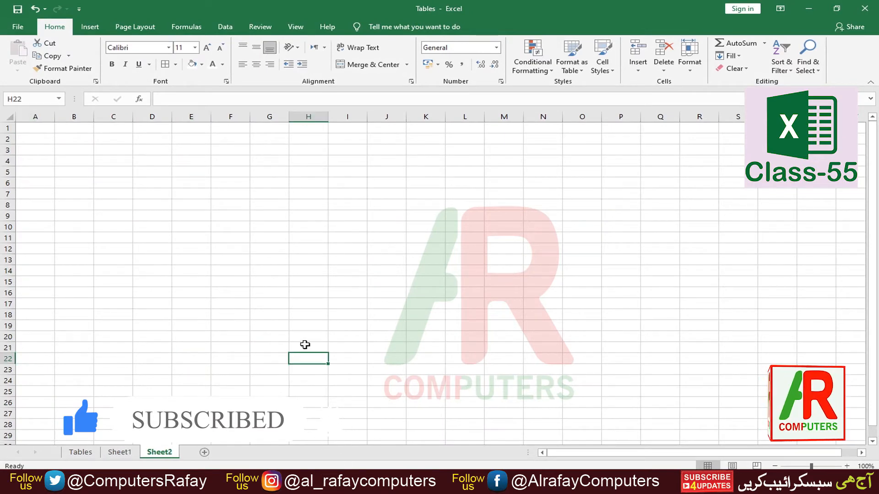
{"action": "left_click", "coordinate": [162, 243]}
Go from the second new sheet straight to Table7 by its name and select cell A20 in it
{"action": "left_click", "coordinate": [60, 101]}
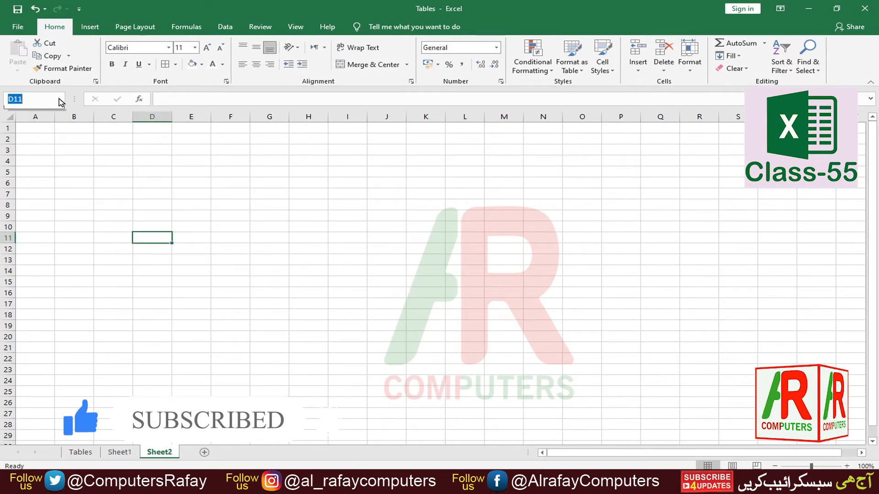
{"action": "left_click", "coordinate": [60, 100]}
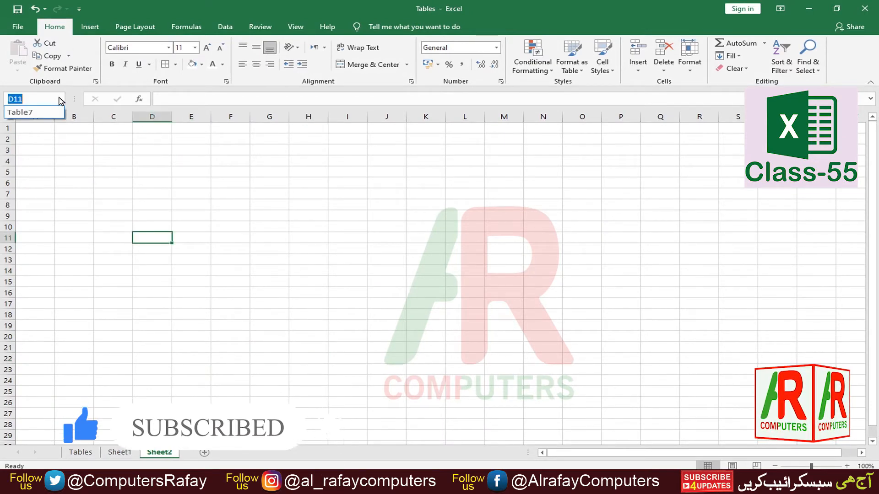
{"action": "left_click", "coordinate": [21, 114]}
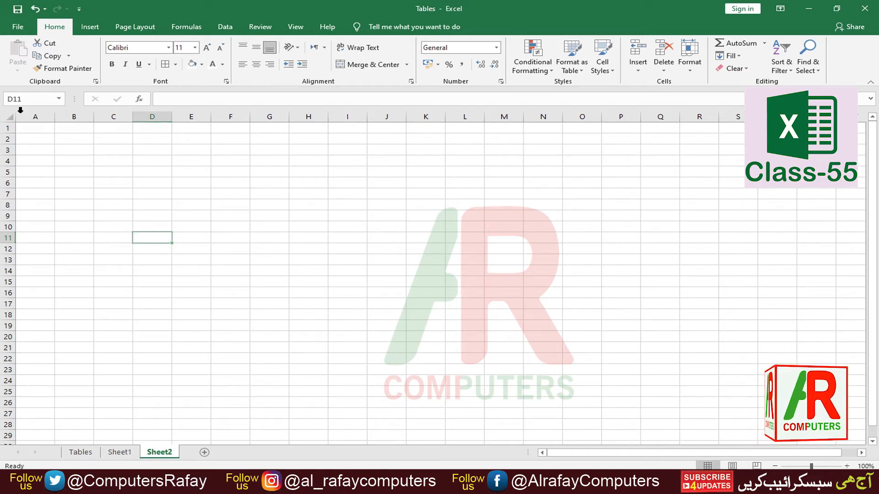
{"action": "left_click", "coordinate": [132, 385]}
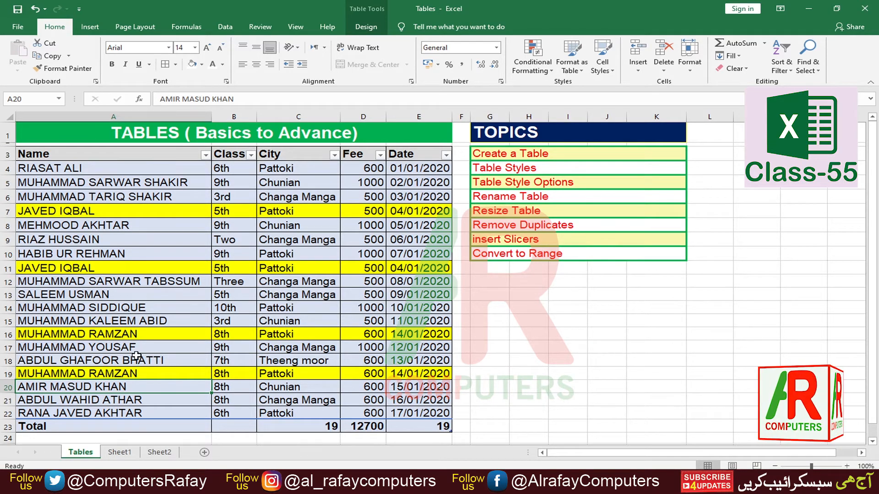
Resize the table so that it keeps the headers in row 3 and its data ends at row 16
{"action": "left_click", "coordinate": [215, 323]}
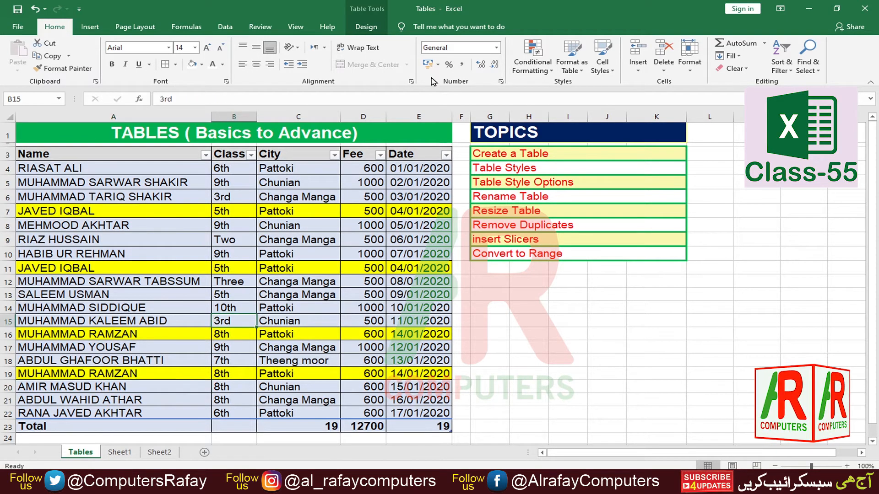
{"action": "left_click", "coordinate": [371, 28]}
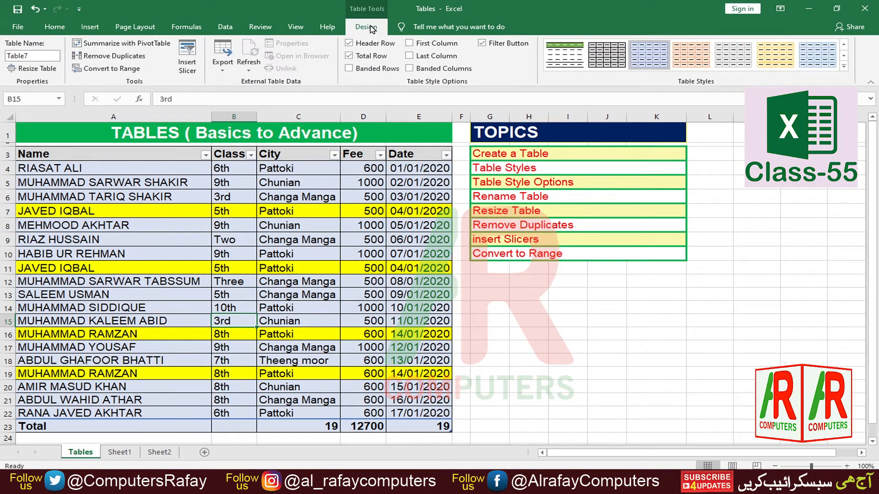
{"action": "left_click", "coordinate": [40, 70]}
{"action": "left_click_drag", "start_coordinate": [508, 239], "coordinate": [613, 300]}
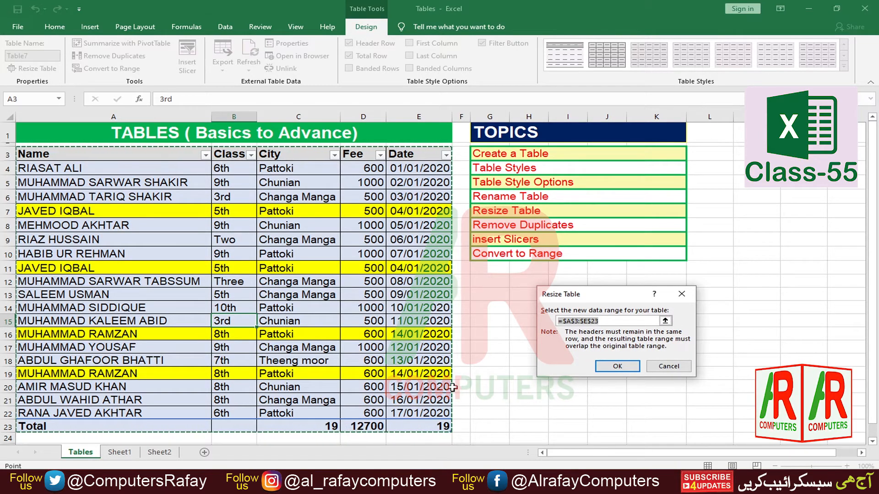
{"action": "left_click_drag", "start_coordinate": [46, 155], "coordinate": [410, 333]}
{"action": "left_click", "coordinate": [614, 365]}
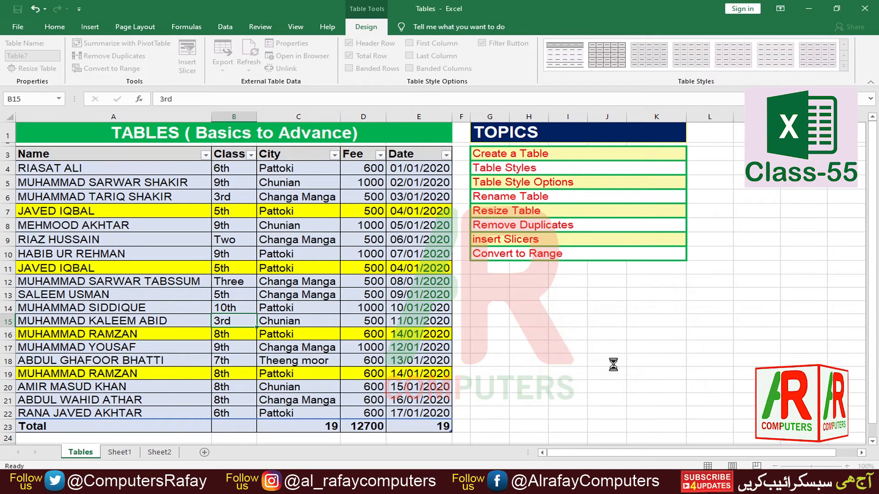
{"action": "left_click", "coordinate": [247, 253]}
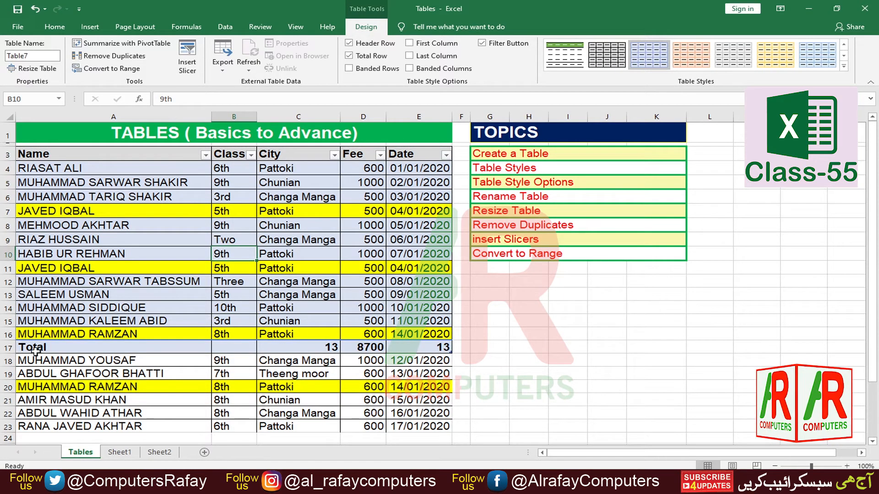
Examine the total row in A17:E17 and compare cells inside the resized table with cells in the rows below it
{"action": "left_click_drag", "start_coordinate": [35, 351], "coordinate": [417, 351]}
{"action": "left_click", "coordinate": [378, 383]}
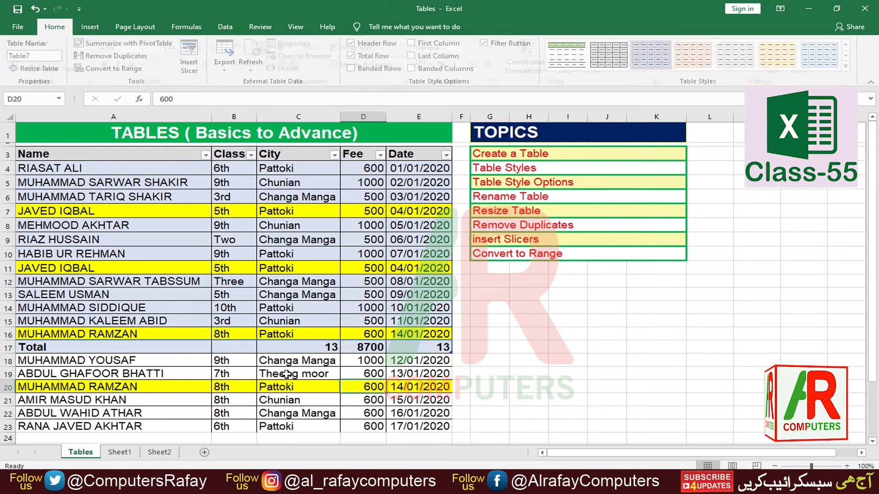
{"action": "left_click", "coordinate": [110, 254]}
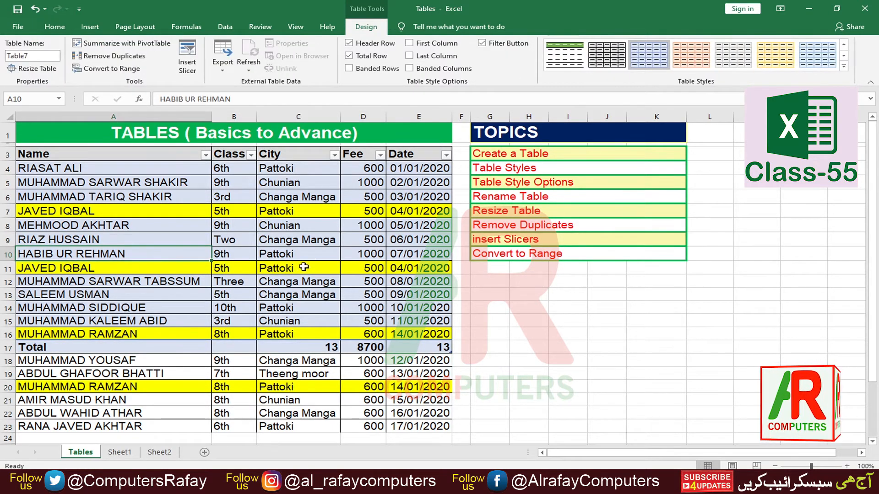
{"action": "left_click", "coordinate": [288, 281]}
{"action": "left_click", "coordinate": [303, 258]}
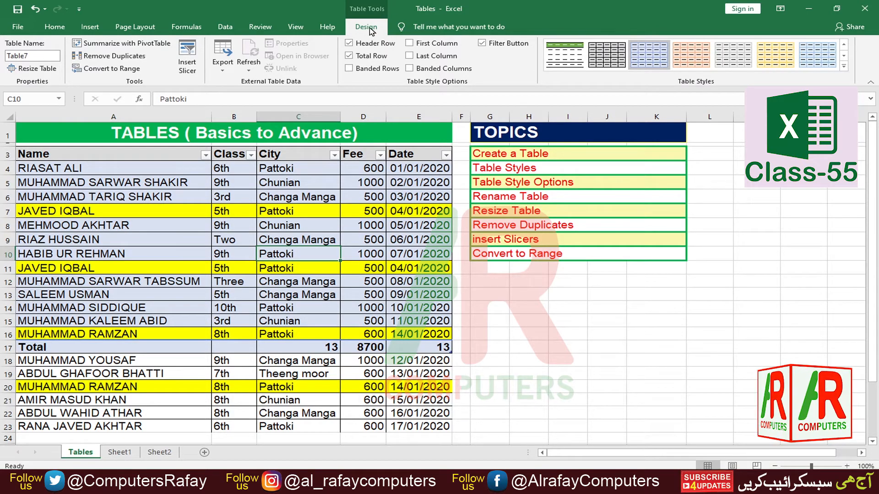
{"action": "left_click", "coordinate": [281, 402]}
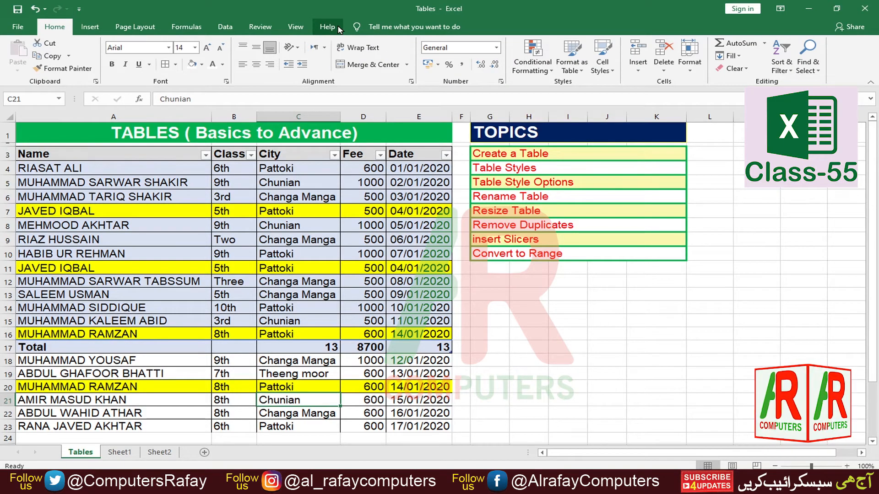
{"action": "left_click_drag", "start_coordinate": [333, 386], "coordinate": [366, 386]}
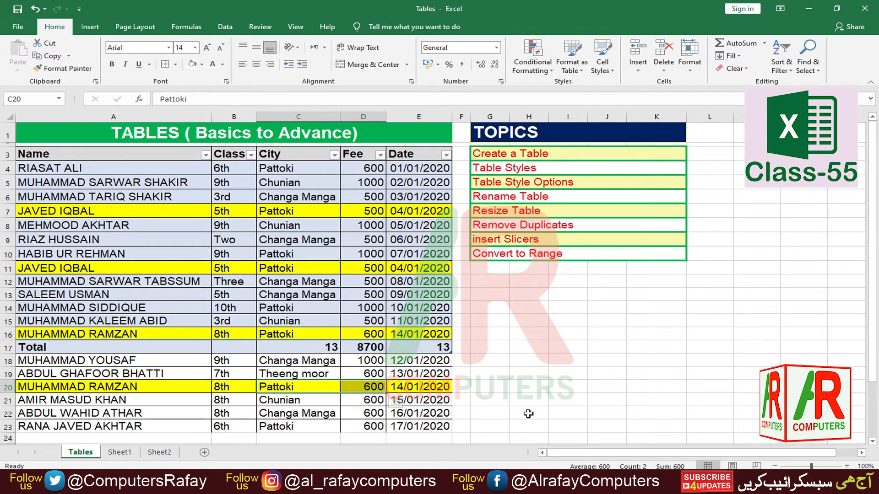
Undo the table resize and select cells in row 21 to check that they belong to the table
{"action": "key", "text": "ctrl+z"}
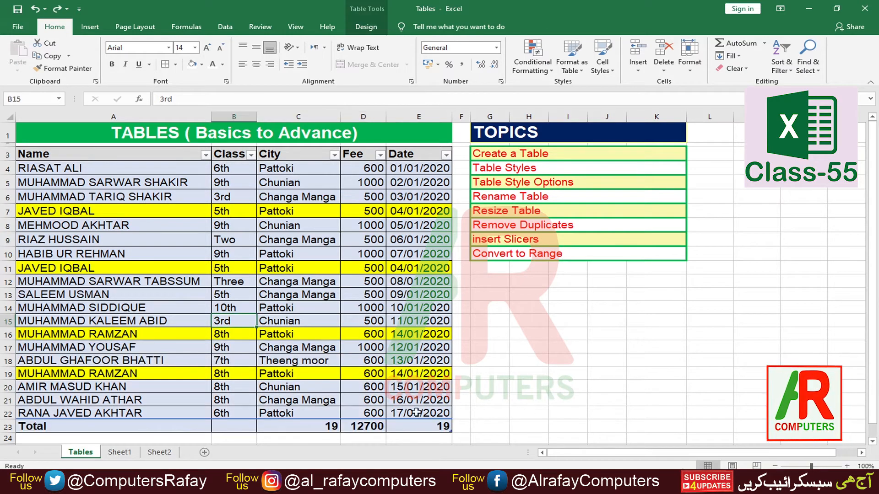
{"action": "left_click", "coordinate": [366, 401]}
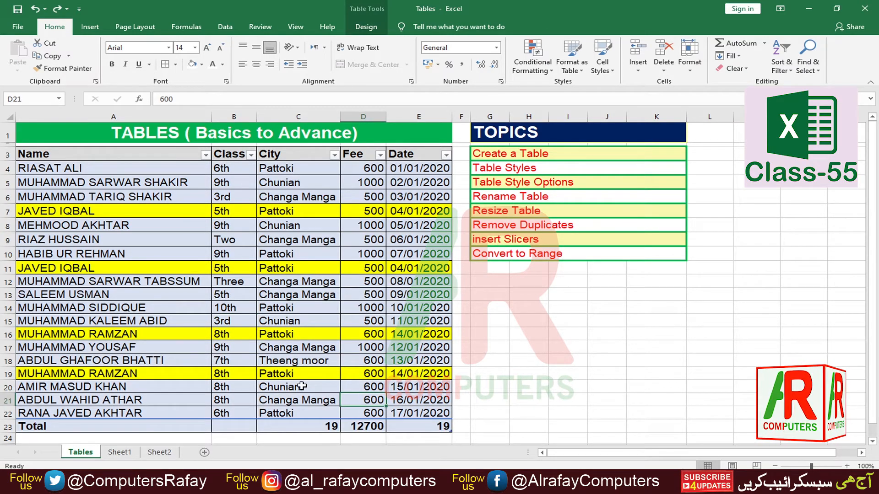
{"action": "left_click", "coordinate": [287, 400]}
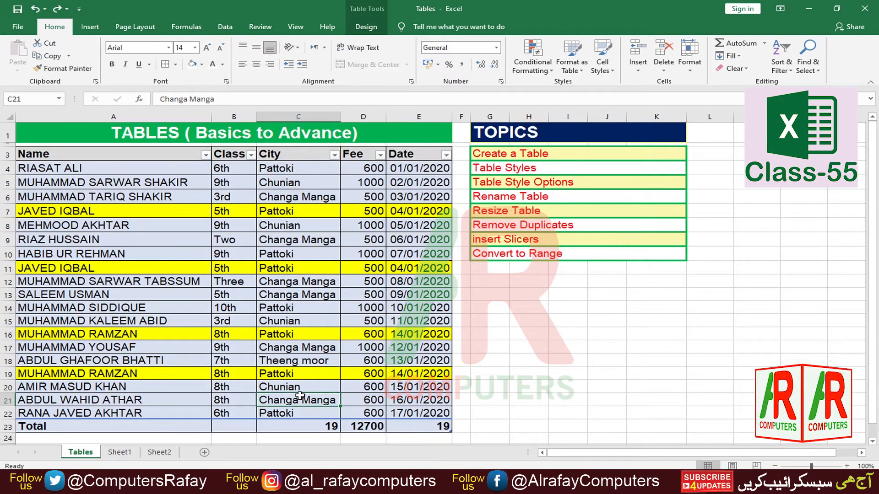
Insert a slicer for the City column and move it beside the table, below the topics list
{"action": "left_click", "coordinate": [366, 29]}
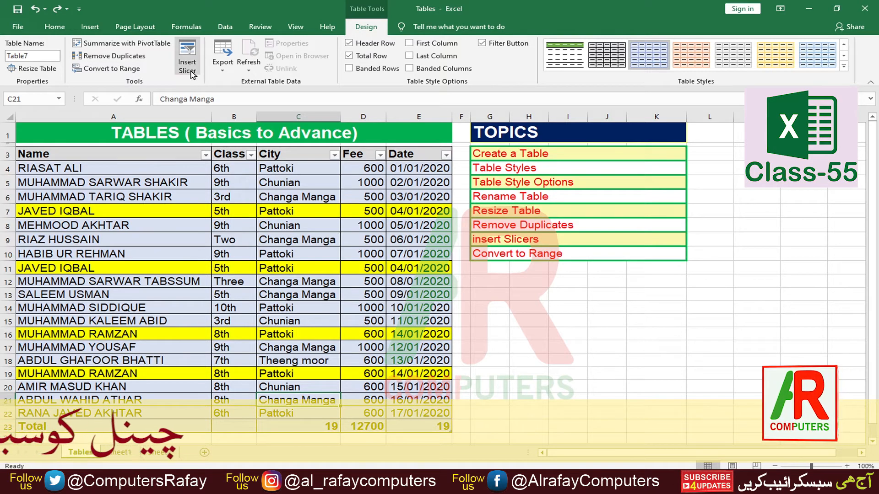
{"action": "left_click", "coordinate": [233, 332]}
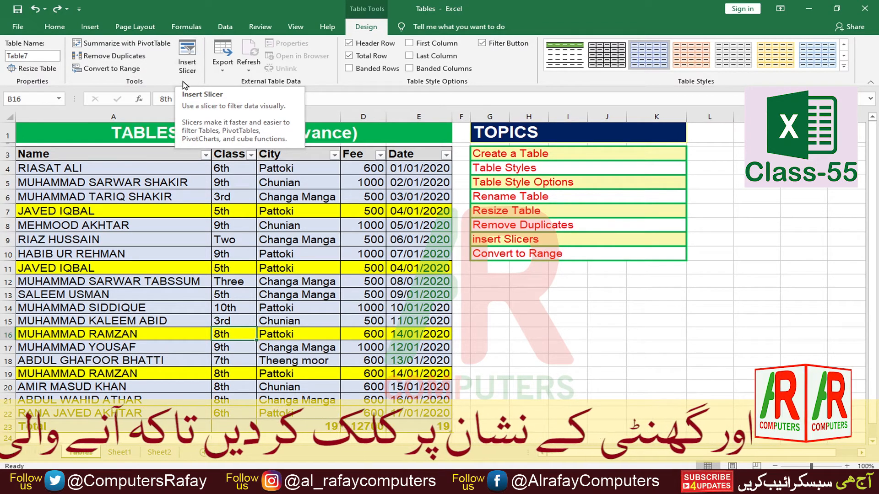
{"action": "left_click", "coordinate": [191, 66]}
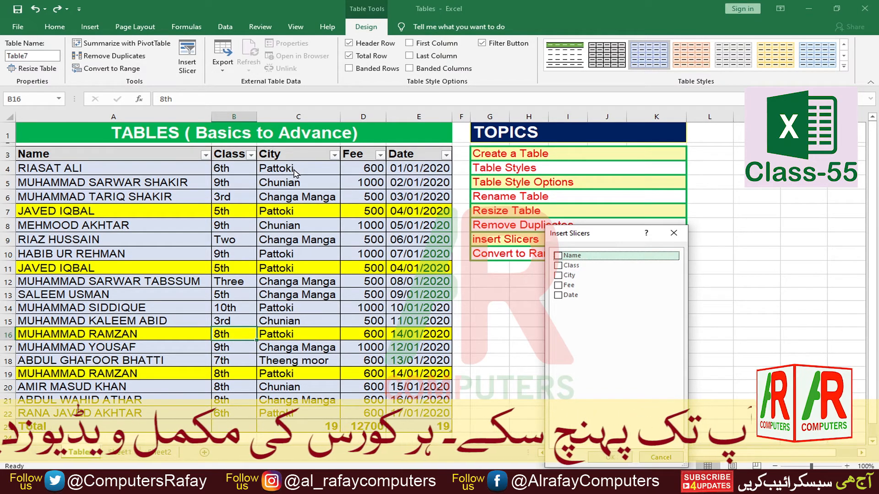
{"action": "left_click", "coordinate": [567, 275]}
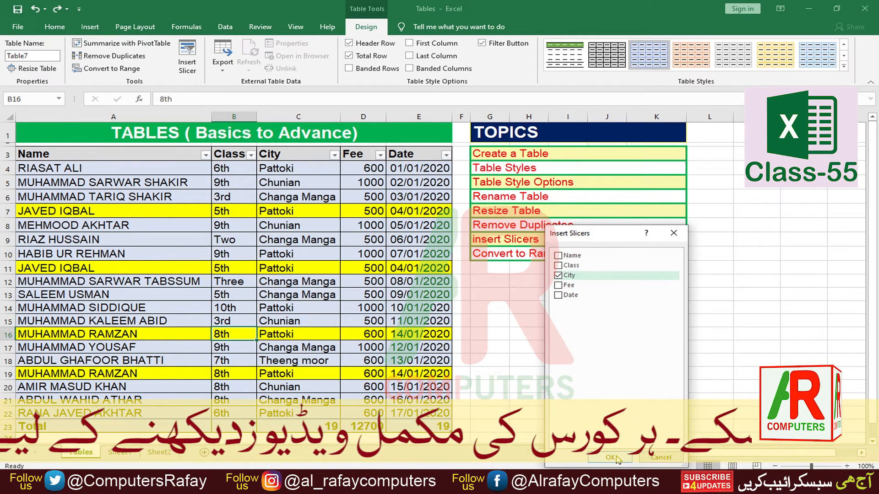
{"action": "left_click", "coordinate": [613, 458]}
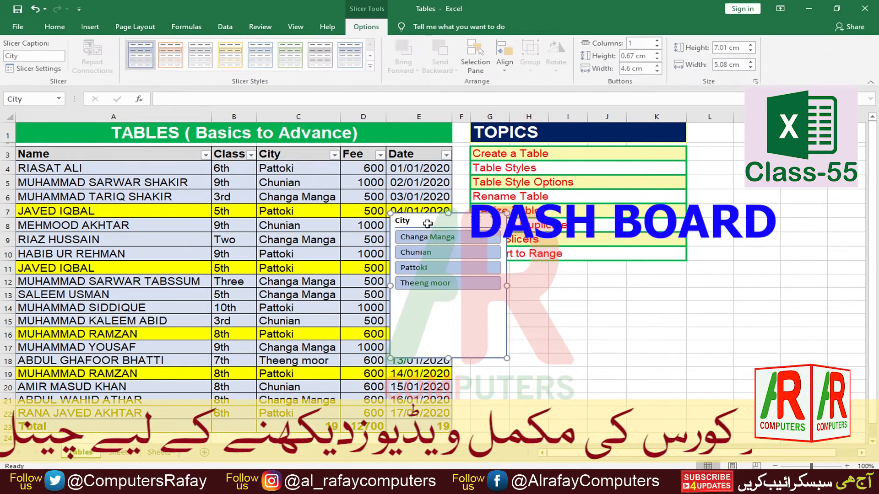
{"action": "left_click_drag", "start_coordinate": [427, 224], "coordinate": [495, 271]}
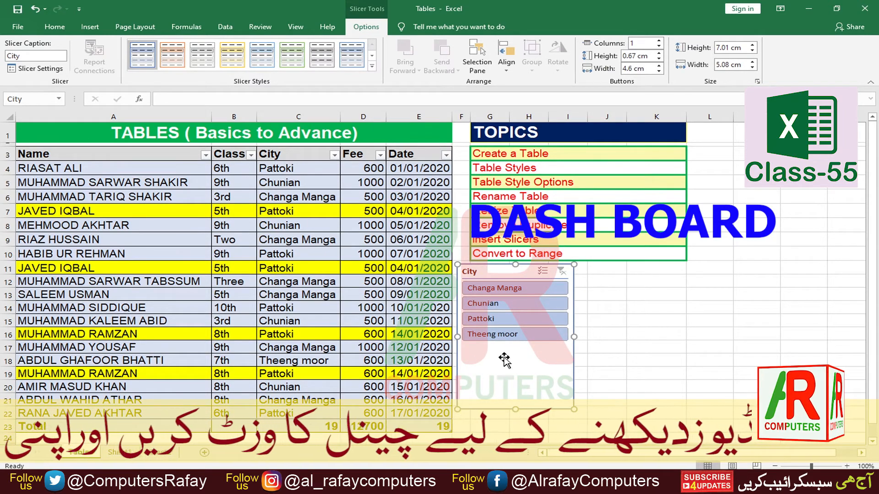
Filter the table with the City slicer by Changa Manga, Chunian, Pattoki and finally Theeng moor
{"action": "left_click", "coordinate": [490, 291]}
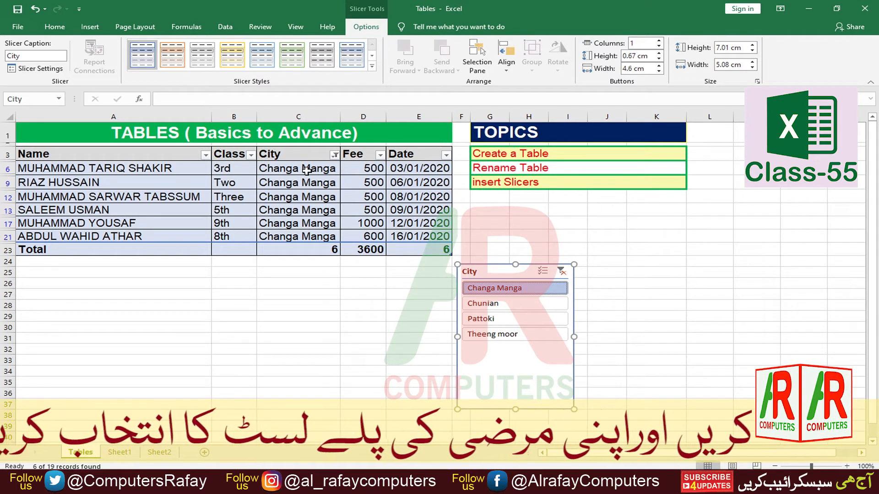
{"action": "left_click", "coordinate": [481, 303]}
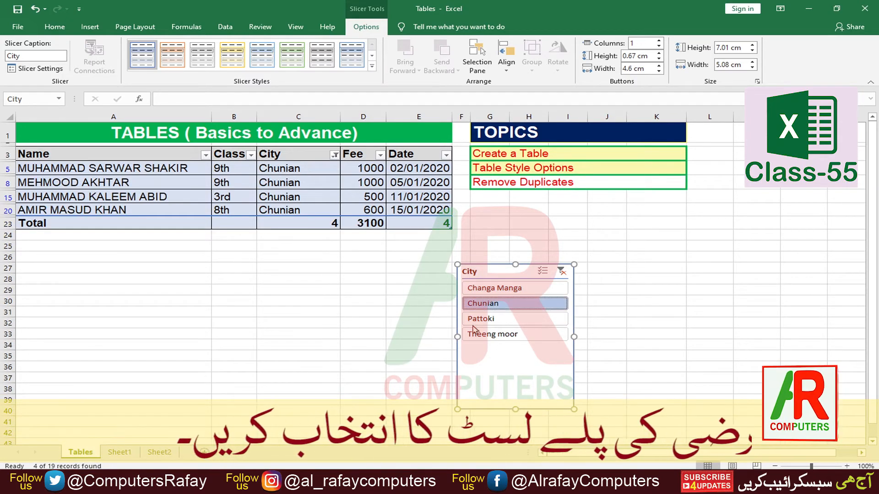
{"action": "left_click", "coordinate": [538, 318]}
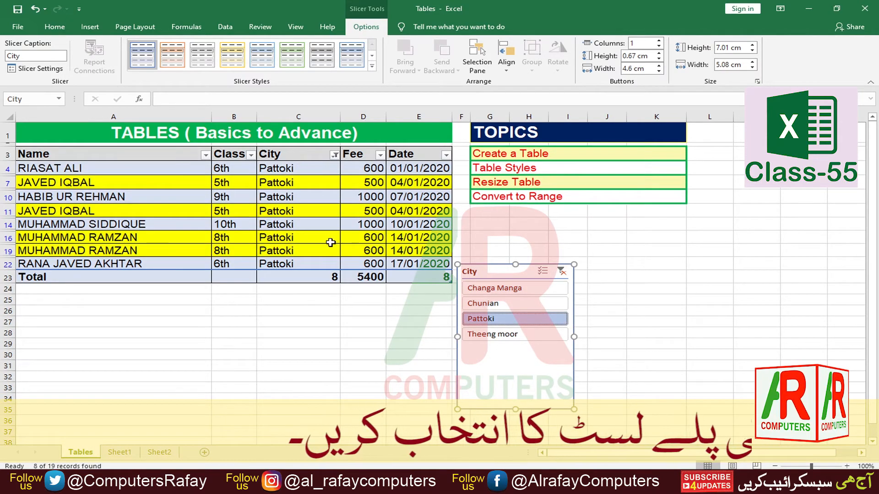
{"action": "left_click", "coordinate": [495, 338]}
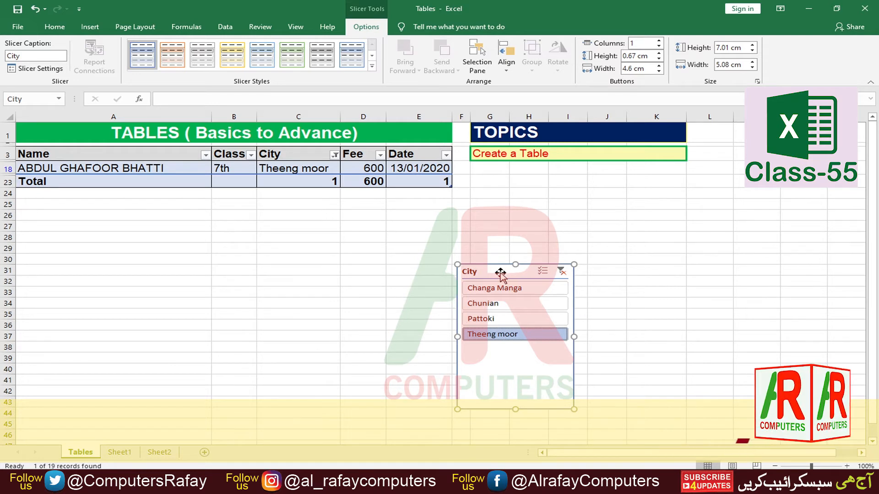
Move the City slicer up slightly, delete it and select an empty cell below the table
{"action": "left_click_drag", "start_coordinate": [501, 273], "coordinate": [494, 234]}
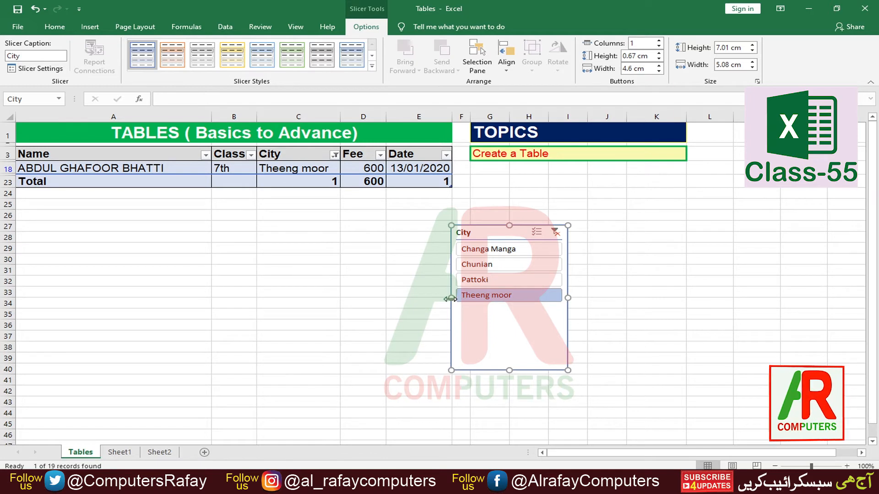
{"action": "key", "text": "Delete"}
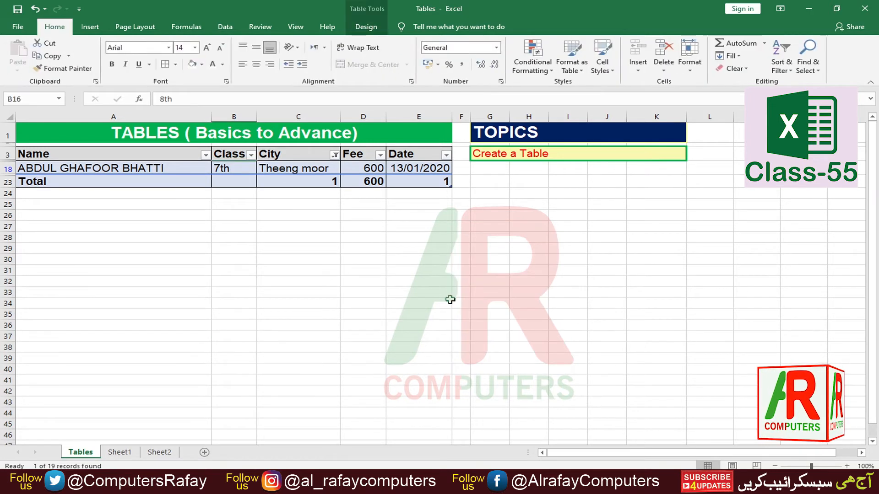
{"action": "left_click", "coordinate": [331, 272]}
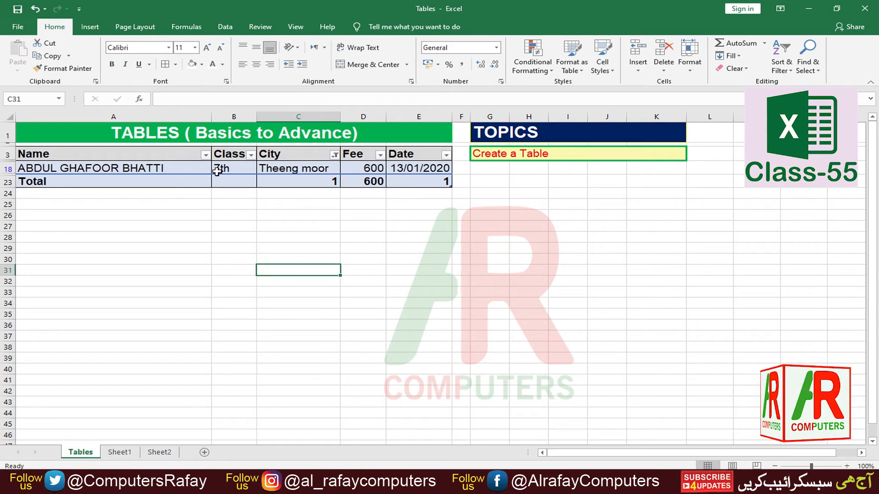
Restore all cities in the City column filter and select a City cell in row 11 of the table
{"action": "left_click", "coordinate": [446, 156]}
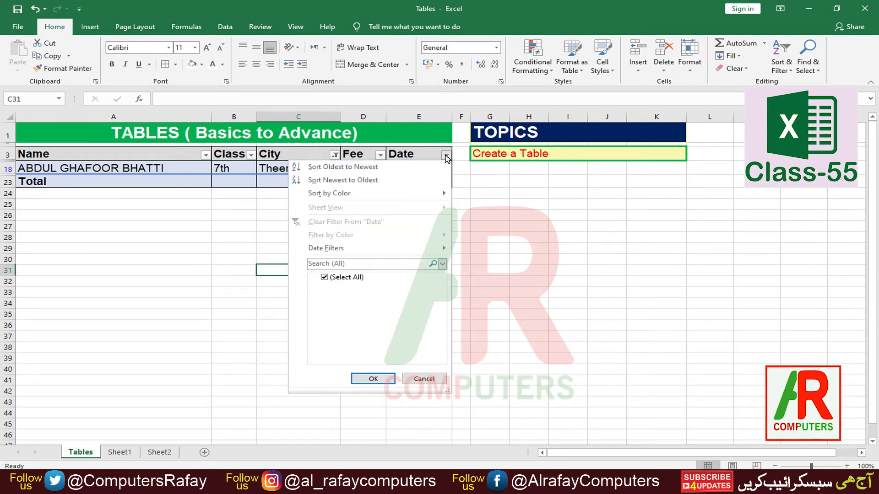
{"action": "left_click", "coordinate": [312, 158]}
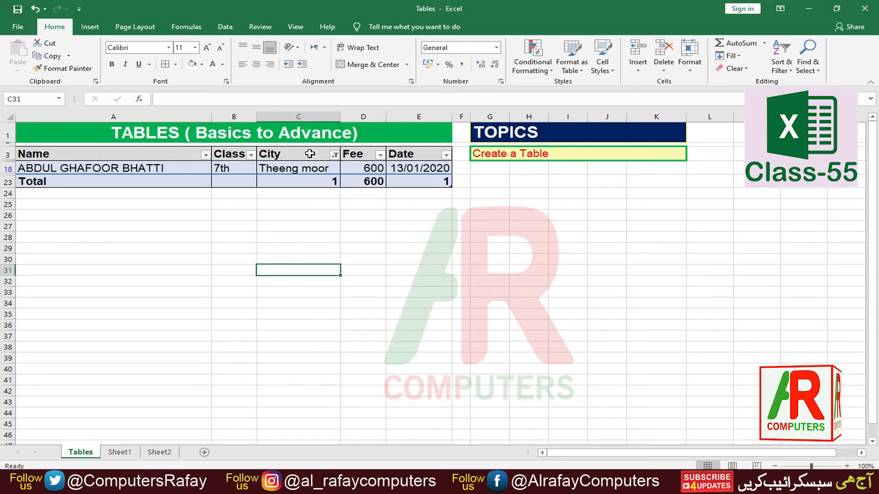
{"action": "left_click", "coordinate": [335, 155]}
{"action": "left_click", "coordinate": [213, 276]}
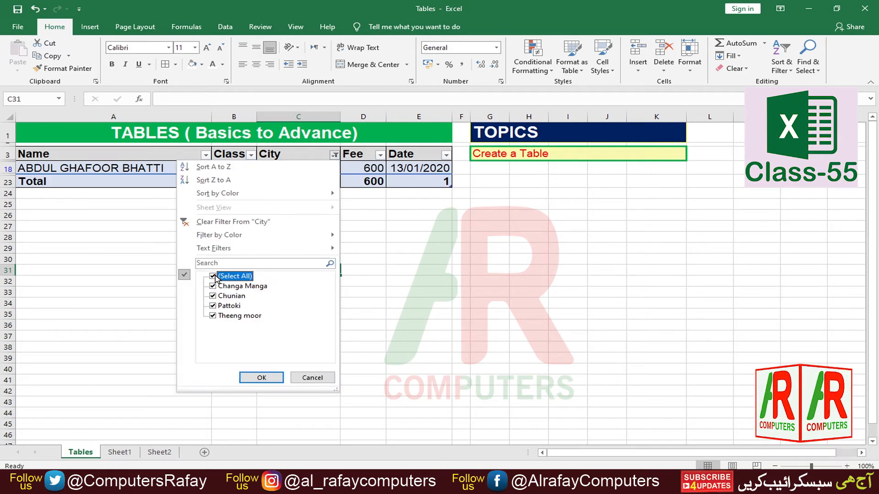
{"action": "left_click", "coordinate": [280, 378]}
{"action": "left_click", "coordinate": [334, 271]}
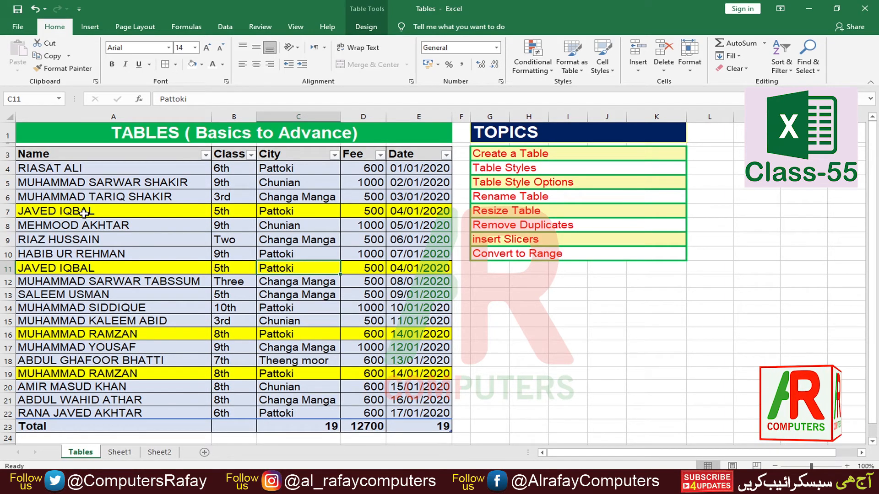
Compare the yellow-highlighted table rows 7 and 11, and rows 16 and 19, for repeated records
{"action": "left_click_drag", "start_coordinate": [46, 211], "coordinate": [425, 215]}
{"action": "left_click_drag", "start_coordinate": [137, 269], "coordinate": [233, 267]}
{"action": "left_click_drag", "start_coordinate": [94, 335], "coordinate": [448, 334]}
{"action": "left_click", "coordinate": [188, 376]}
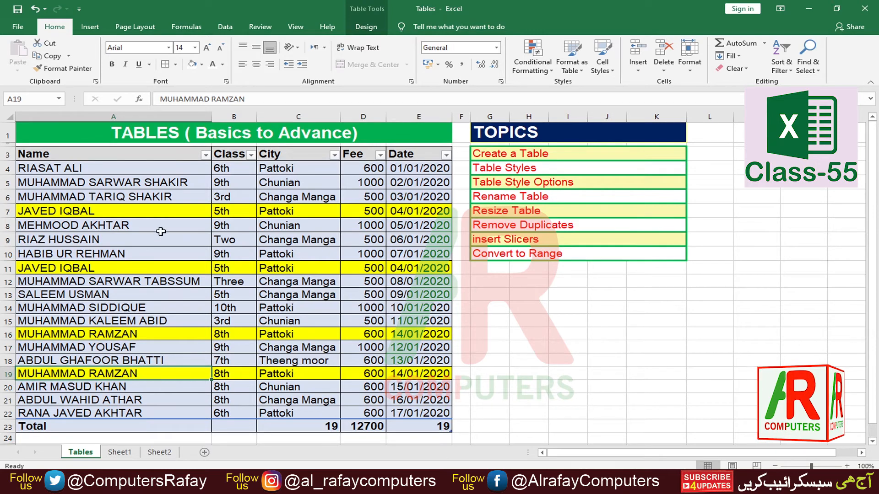
{"action": "left_click", "coordinate": [151, 216]}
{"action": "left_click", "coordinate": [158, 267]}
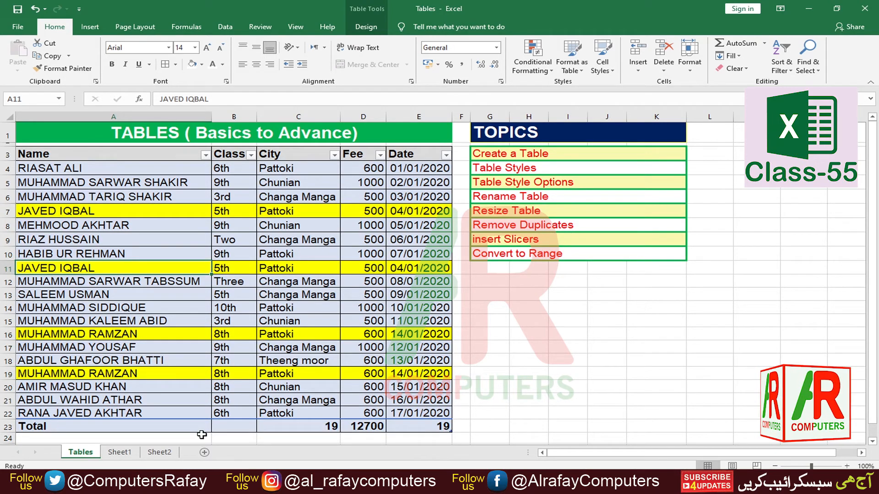
Clear the contents of table rows 13 and 9 from Name to Date, leaving the blank rows in the table
{"action": "left_click_drag", "start_coordinate": [18, 294], "coordinate": [329, 294]}
{"action": "key", "text": "Delete"}
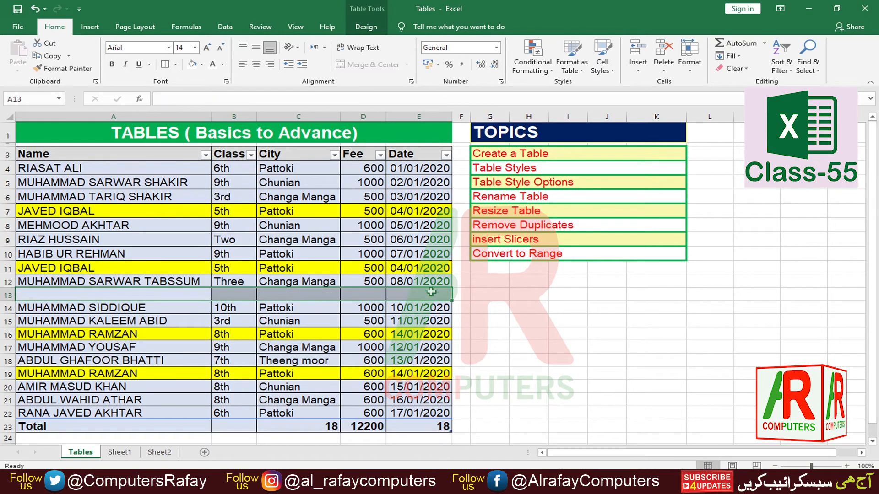
{"action": "left_click", "coordinate": [13, 239]}
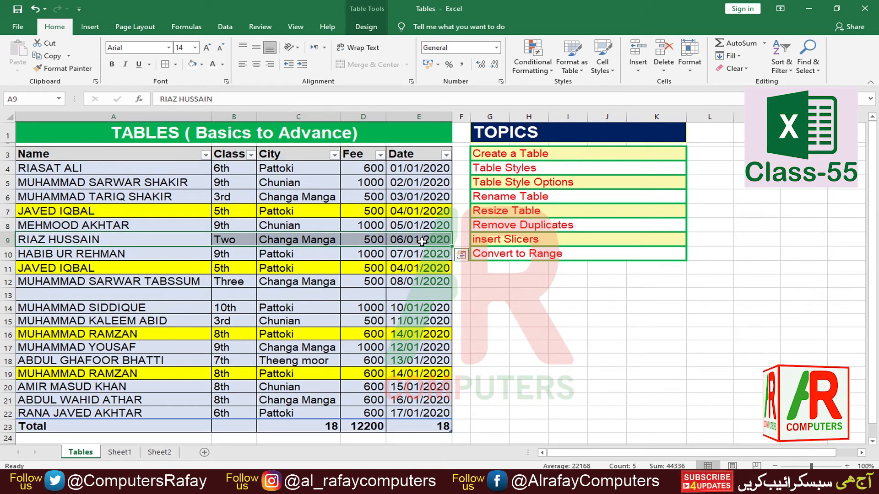
{"action": "key", "text": "Delete"}
{"action": "left_click", "coordinate": [205, 373]}
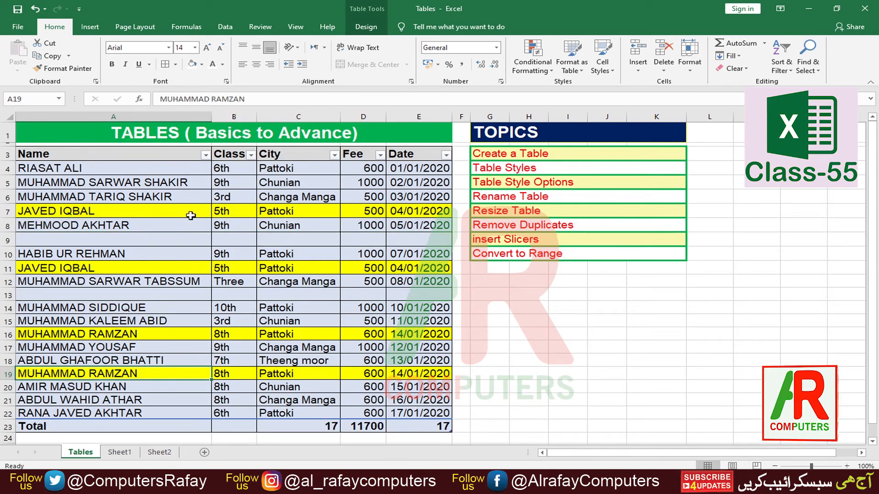
{"action": "left_click", "coordinate": [192, 240]}
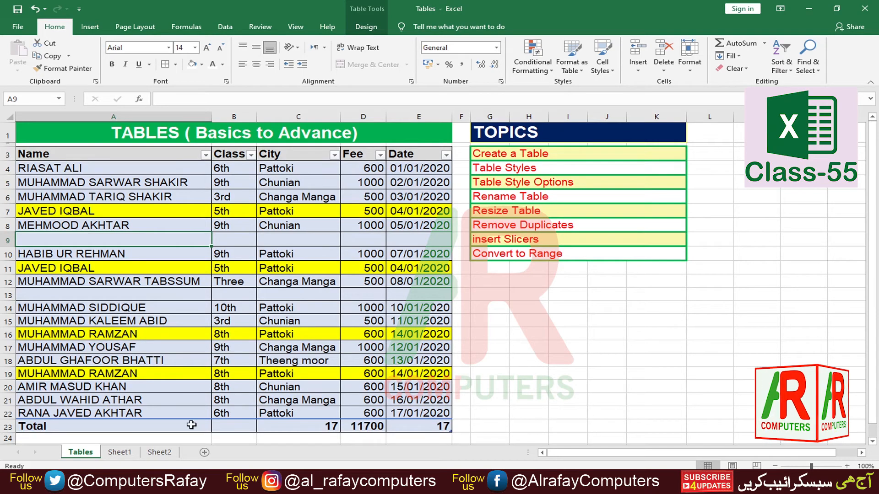
{"action": "left_click", "coordinate": [173, 296]}
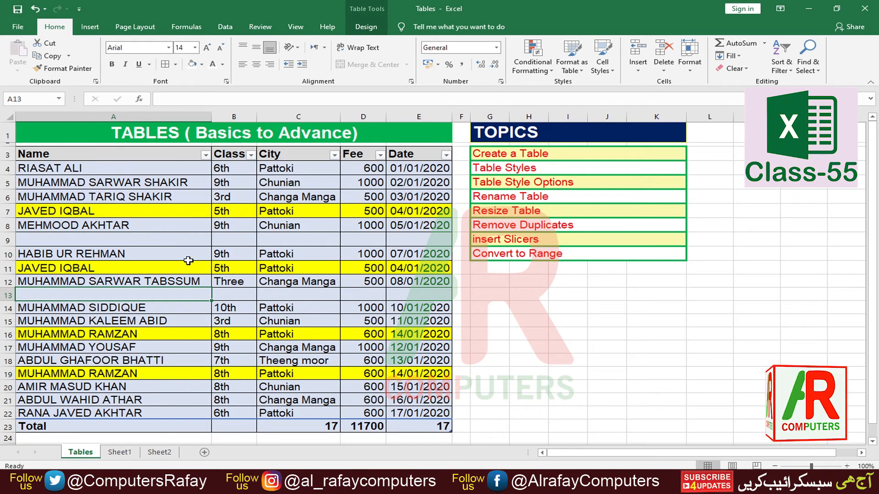
{"action": "left_click_drag", "start_coordinate": [202, 275], "coordinate": [201, 266]}
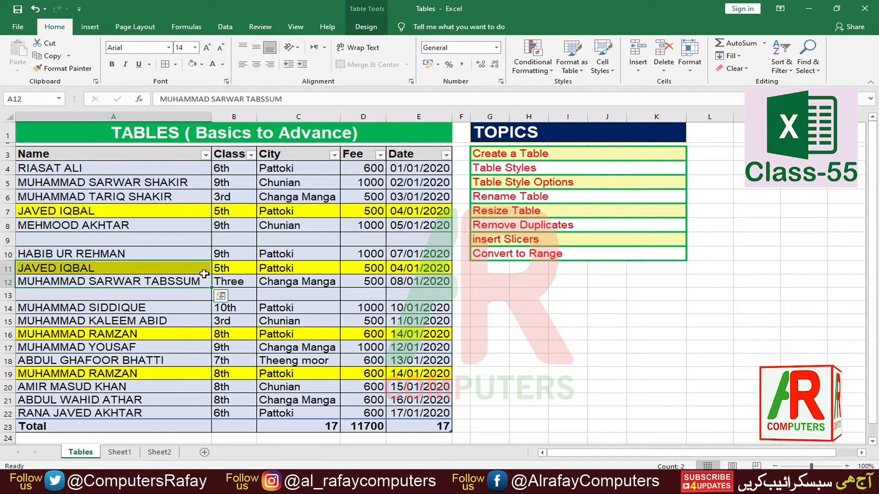
Remove duplicate rows from the table by comparing the Name, Class, City, Fee and Date columns, with headers included
{"action": "left_click", "coordinate": [366, 28]}
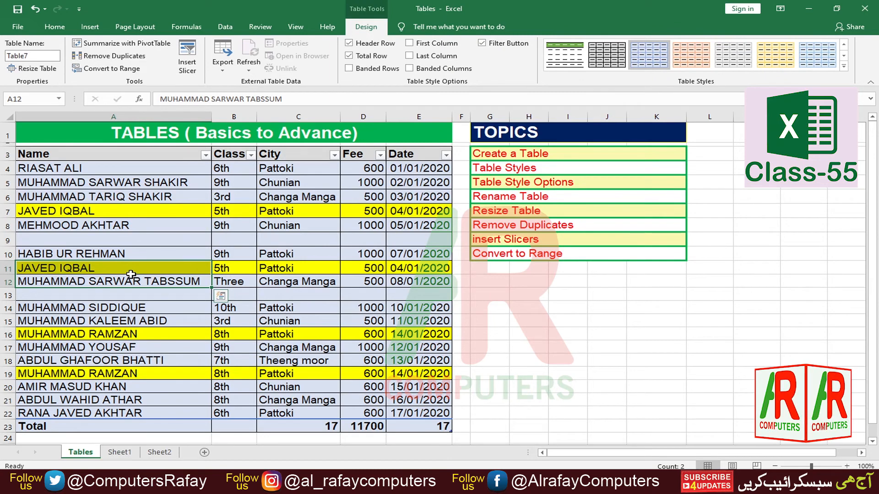
{"action": "left_click", "coordinate": [76, 214]}
{"action": "left_click", "coordinate": [81, 268]}
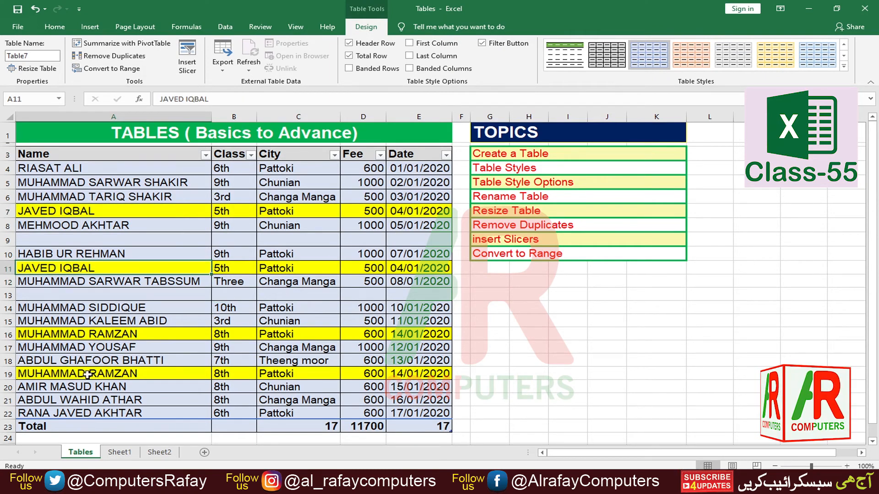
{"action": "left_click", "coordinate": [90, 334]}
{"action": "left_click", "coordinate": [89, 376]}
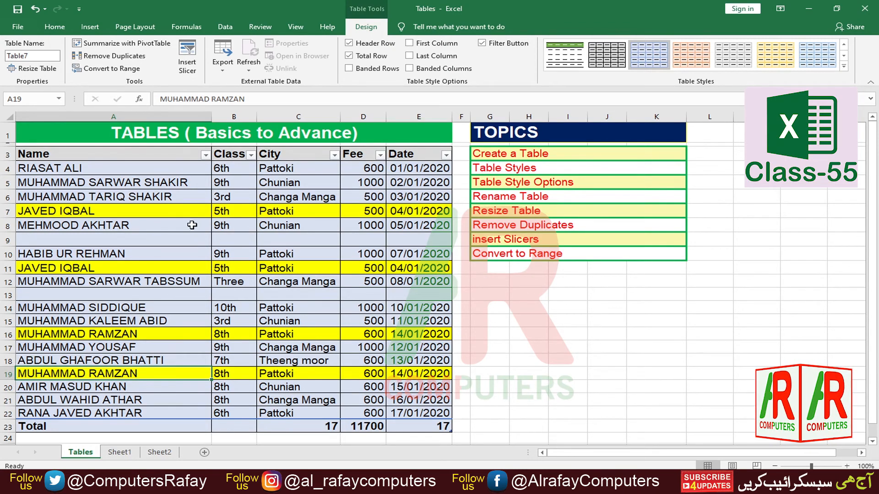
{"action": "left_click", "coordinate": [109, 57]}
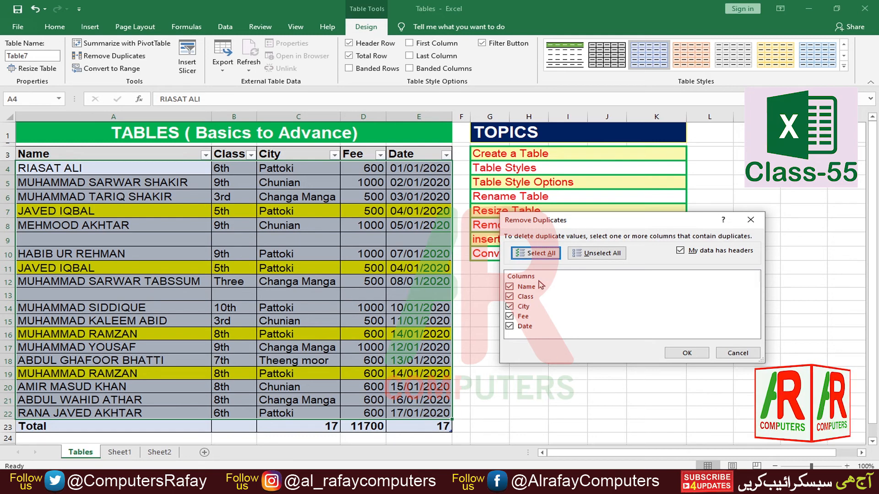
{"action": "left_click", "coordinate": [686, 354]}
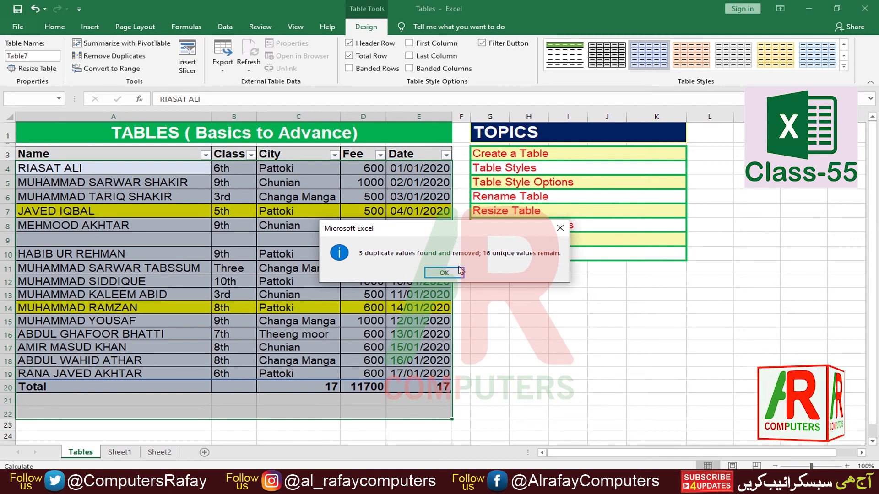
{"action": "left_click_drag", "start_coordinate": [451, 235], "coordinate": [519, 259]}
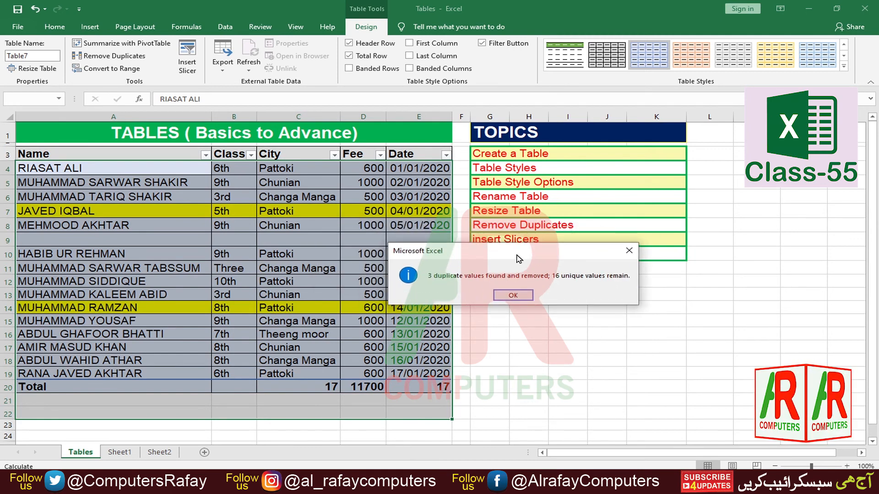
{"action": "left_click", "coordinate": [512, 296]}
Check the remaining highlighted rows 7 and 14 and the blank row 9 in the table for leftover duplicates
{"action": "left_click", "coordinate": [158, 281]}
{"action": "left_click", "coordinate": [90, 211]}
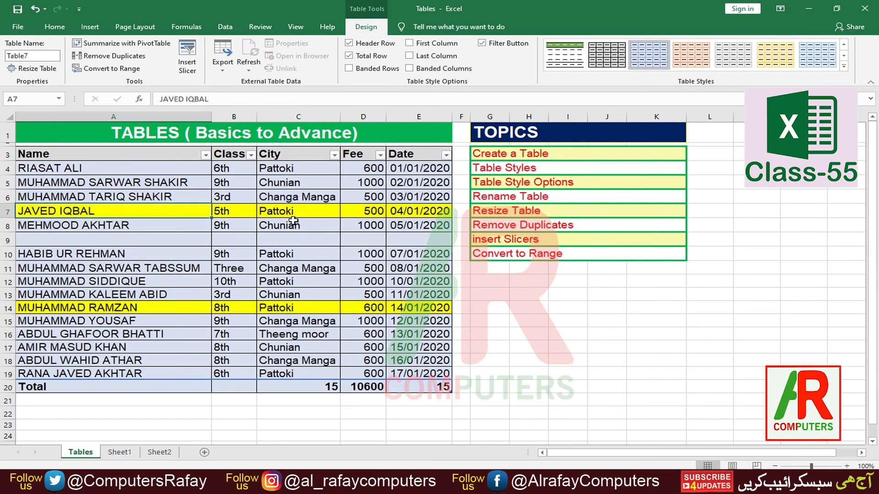
{"action": "left_click", "coordinate": [157, 241]}
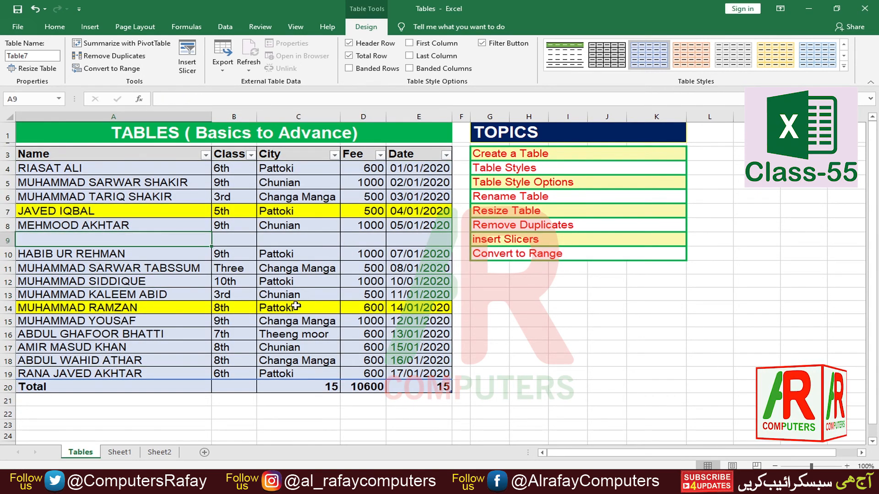
{"action": "left_click", "coordinate": [143, 255]}
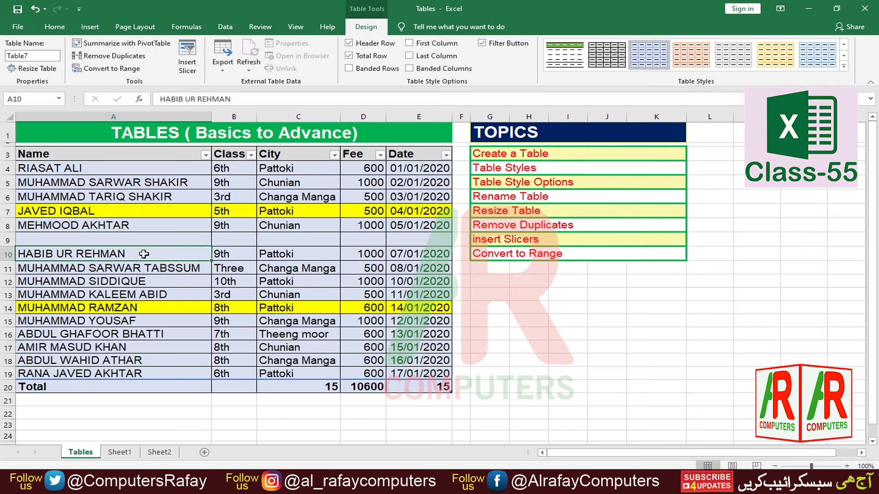
{"action": "left_click", "coordinate": [80, 312]}
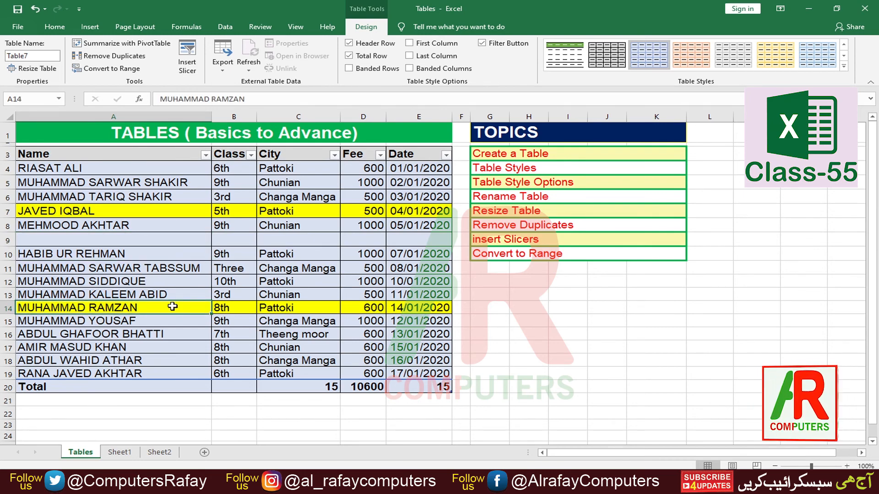
{"action": "left_click", "coordinate": [173, 242]}
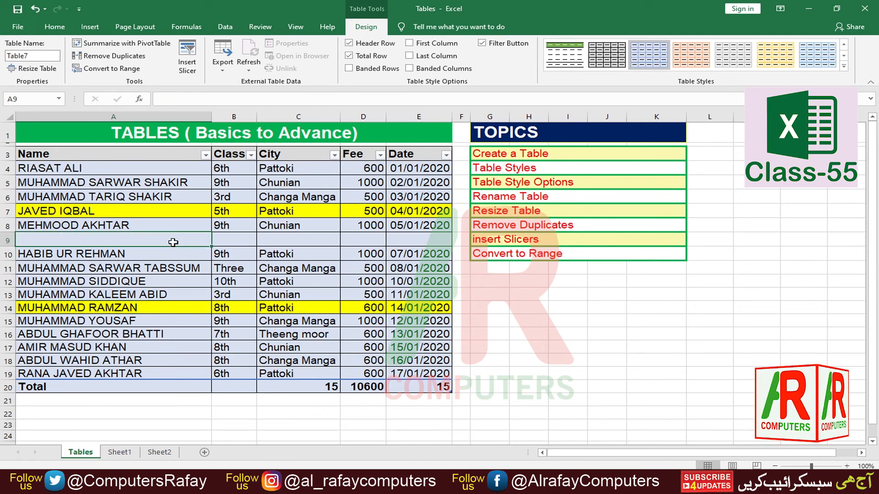